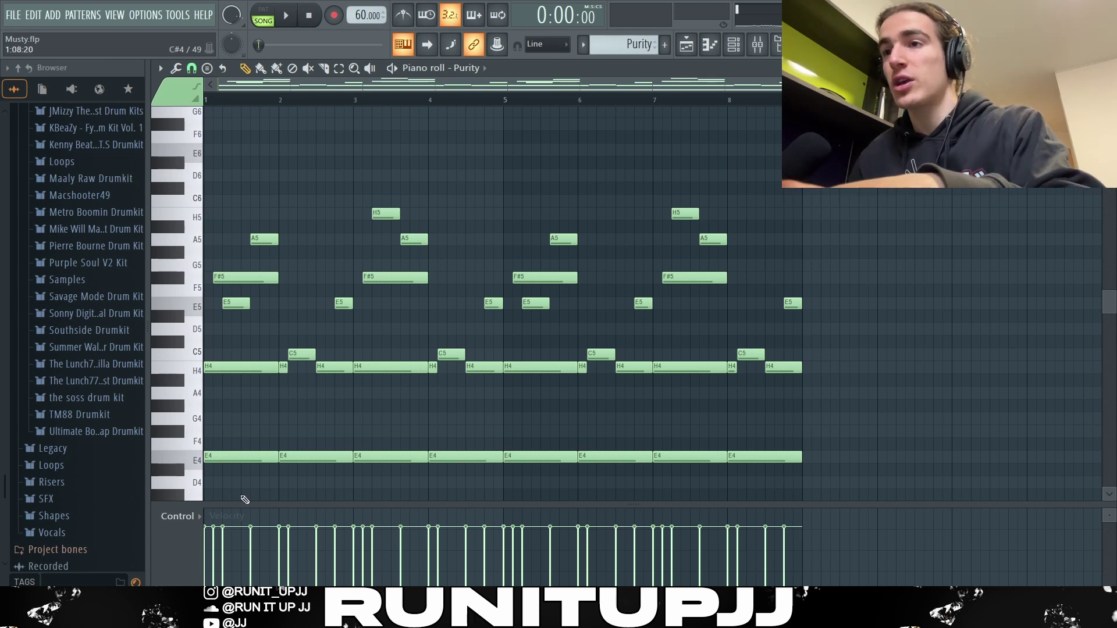
Highlight the first-bar chord notes, then the H4, C5, F#5 and H5 notes across the Purity pattern, and clear the selection.
left_click_drag(242, 495, 241, 350)
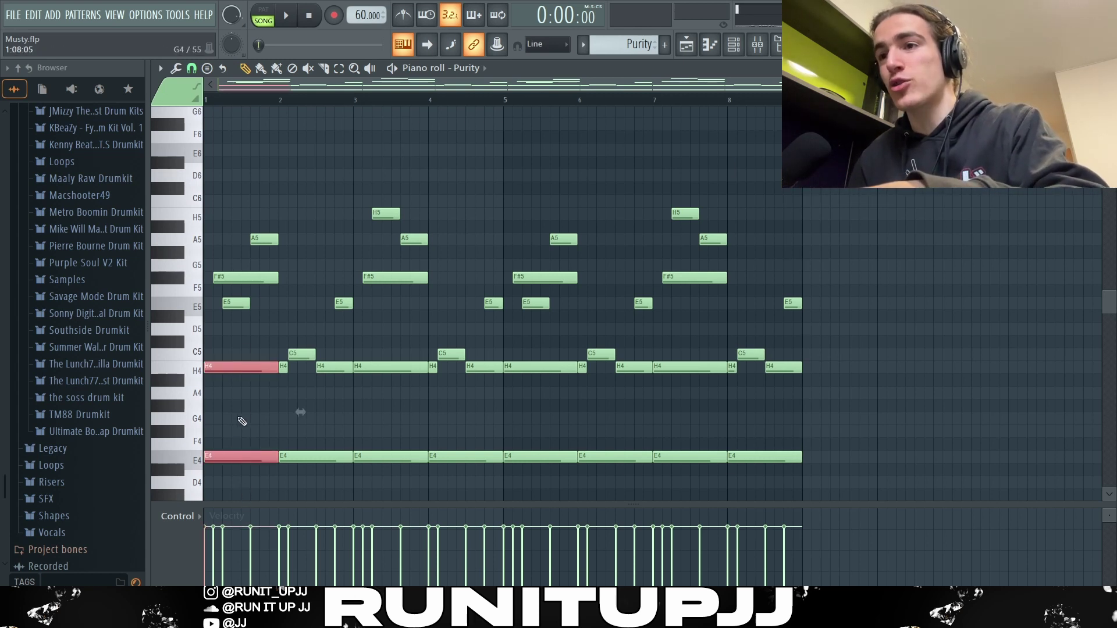
left_click_drag(239, 419, 206, 418)
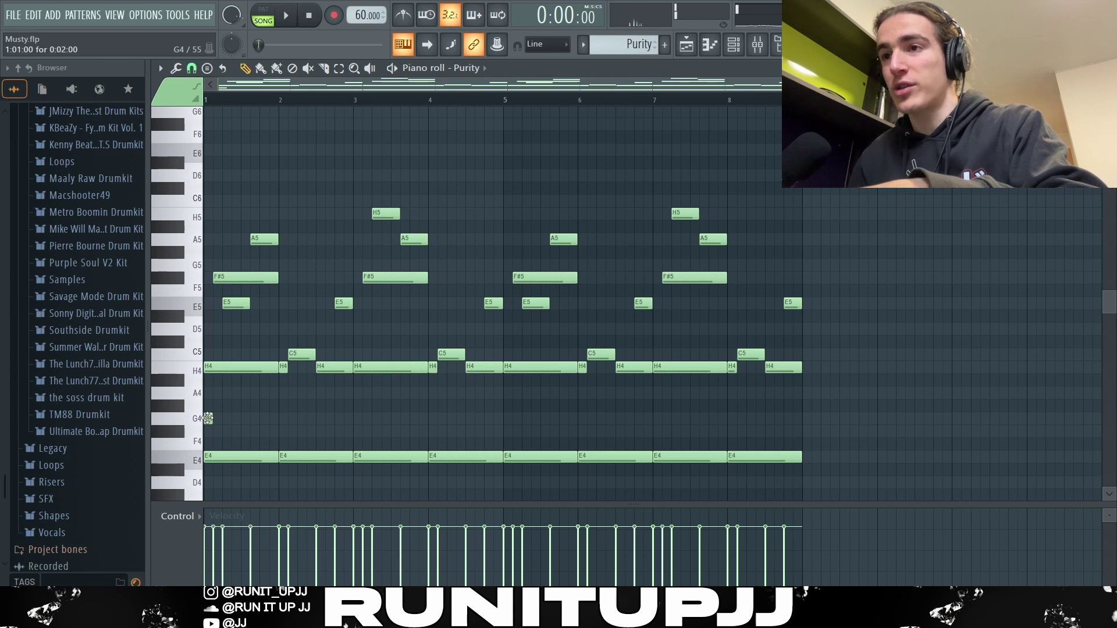
right_click(208, 418)
left_click_drag(234, 323, 271, 235)
left_click(292, 336, "ctrl")
left_click_drag(239, 349, 850, 393)
left_click_drag(762, 262, 211, 294)
left_click_drag(366, 217, 761, 197)
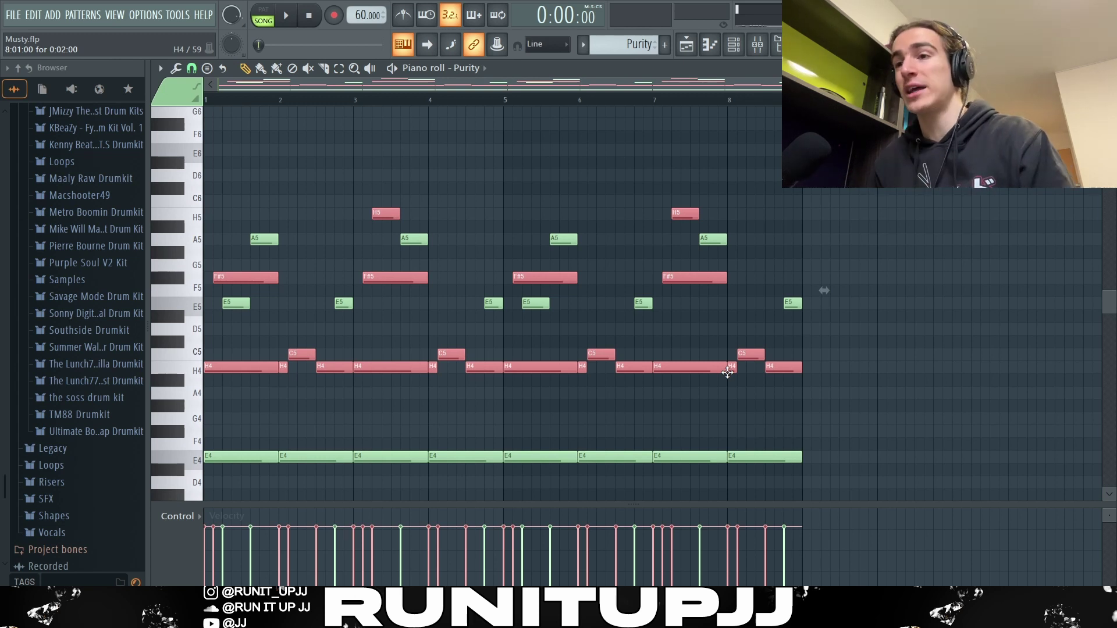
key("ctrl+d")
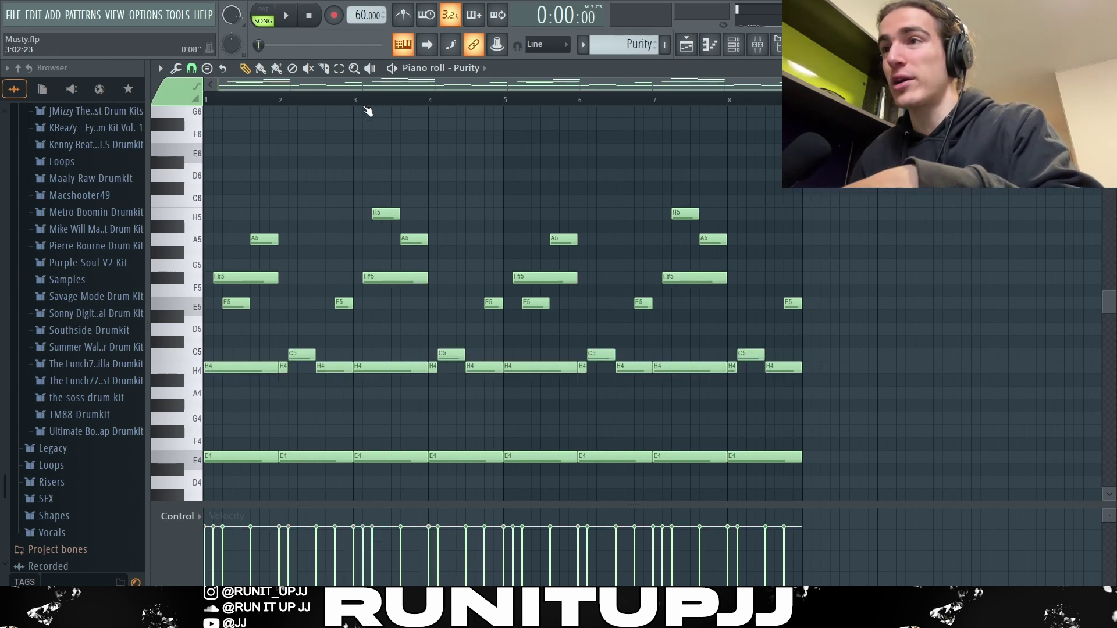
Compare the first two bars of the Purity melody with bars 3 and 4, checking the E5 and H5 notes.
left_click_drag(354, 103, 205, 106)
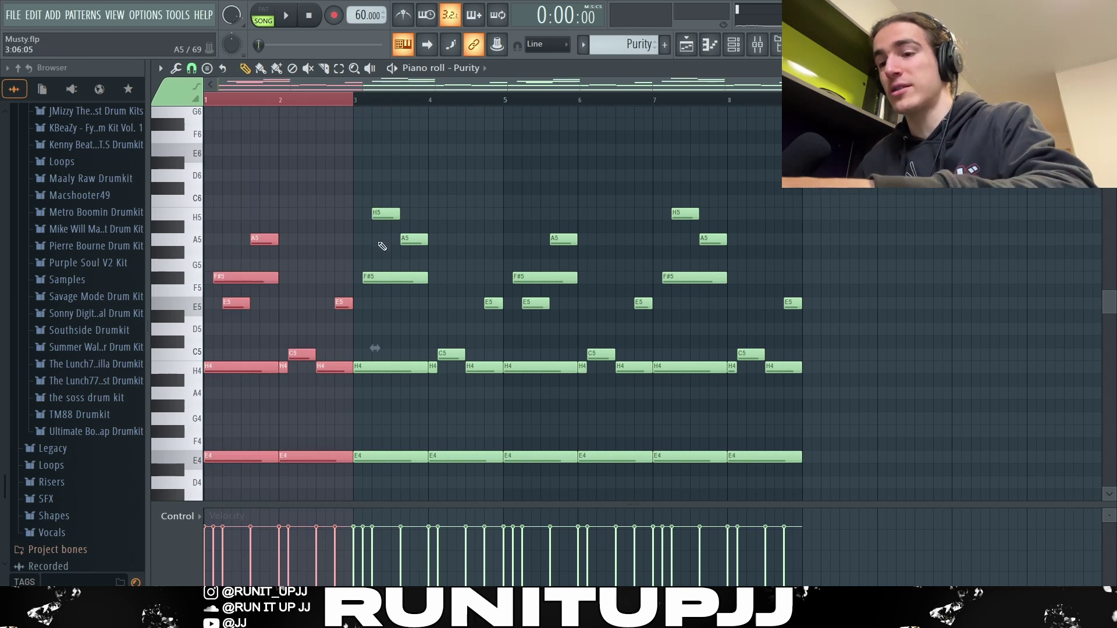
key("ctrl+b")
key("ctrl+z")
key("ctrl+d")
key("ctrl+d")
left_click(386, 213)
left_click(235, 303)
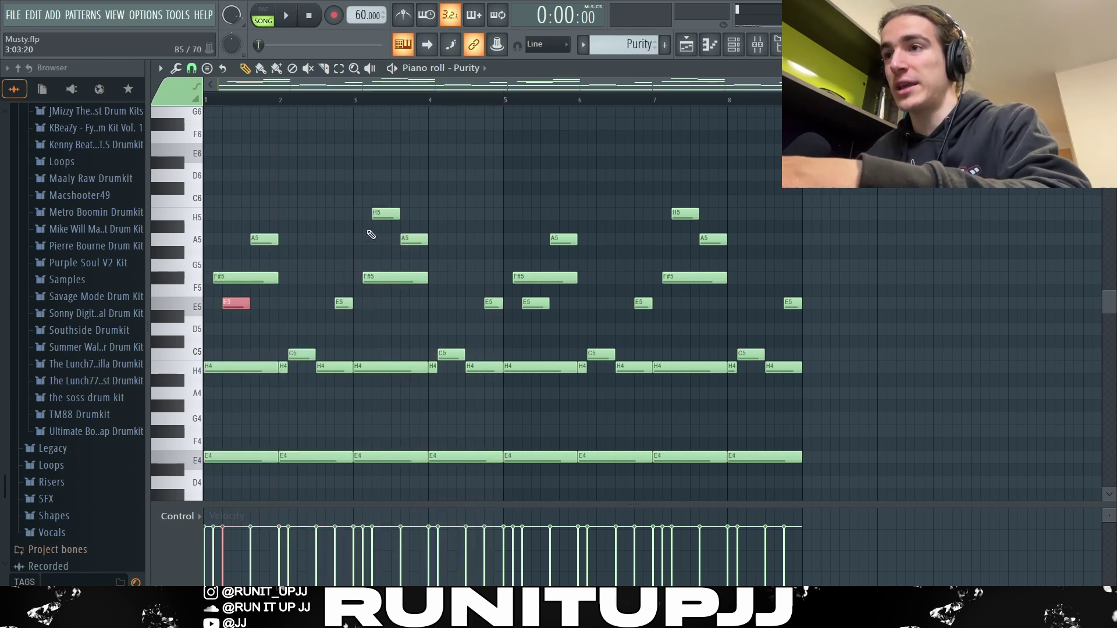
left_click(385, 214)
key("ctrl+d")
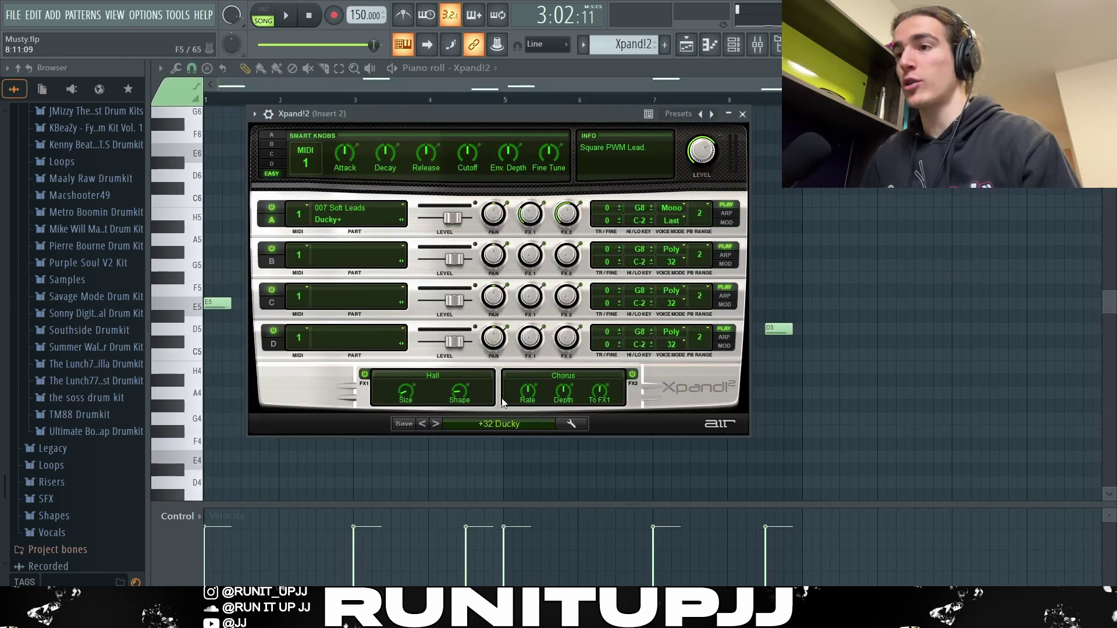
Look up the Ducky preset in Xpand!2's Soft Leads category and close the plugin window.
left_click(494, 425)
mouse_move(503, 457)
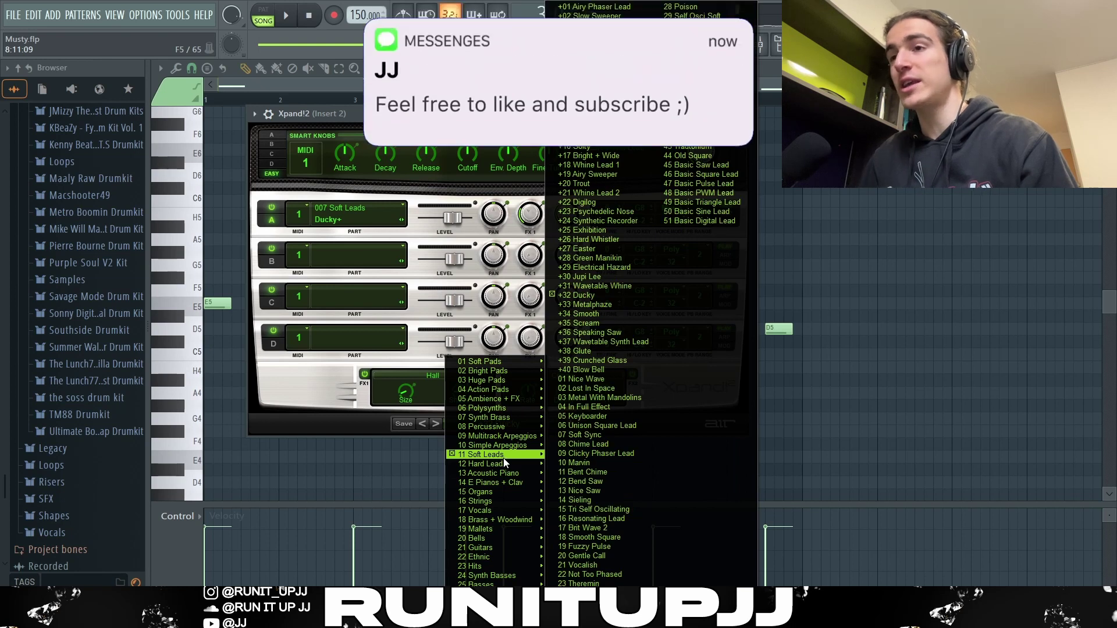
left_click(330, 407)
left_click(741, 114)
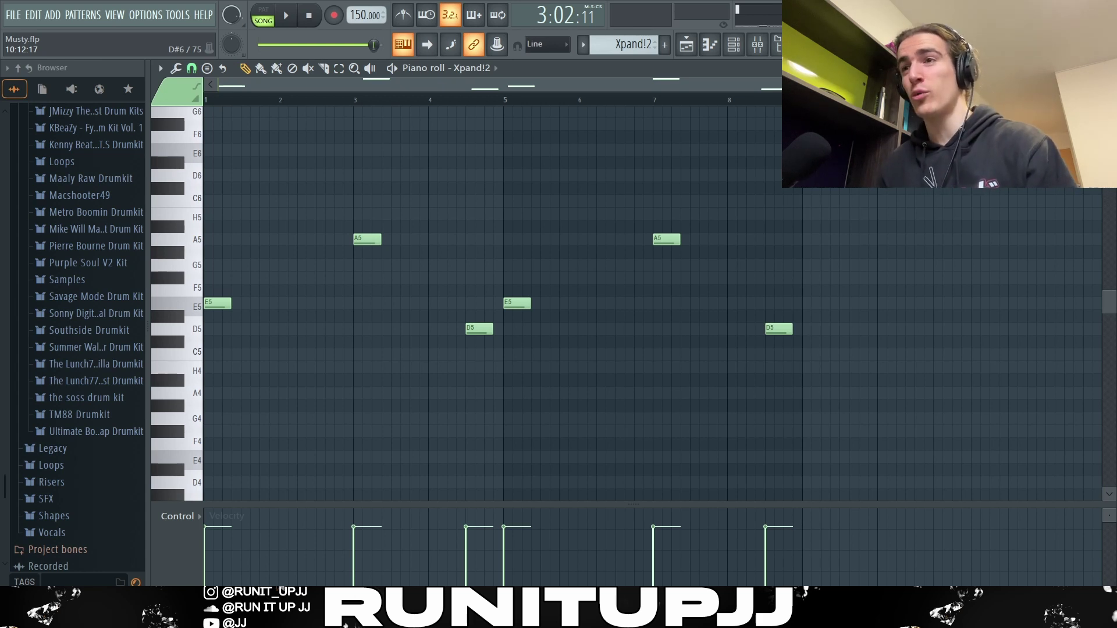
Examine the E5, A5 and D5 notes of the Xpand!2 counter-melody, clear the selection and play it back.
left_click_drag(264, 285, 205, 386)
left_click_drag(382, 156, 315, 355)
key("ctrl+Right")
key("ctrl+Right")
key("ctrl+Right")
key("ctrl+Right")
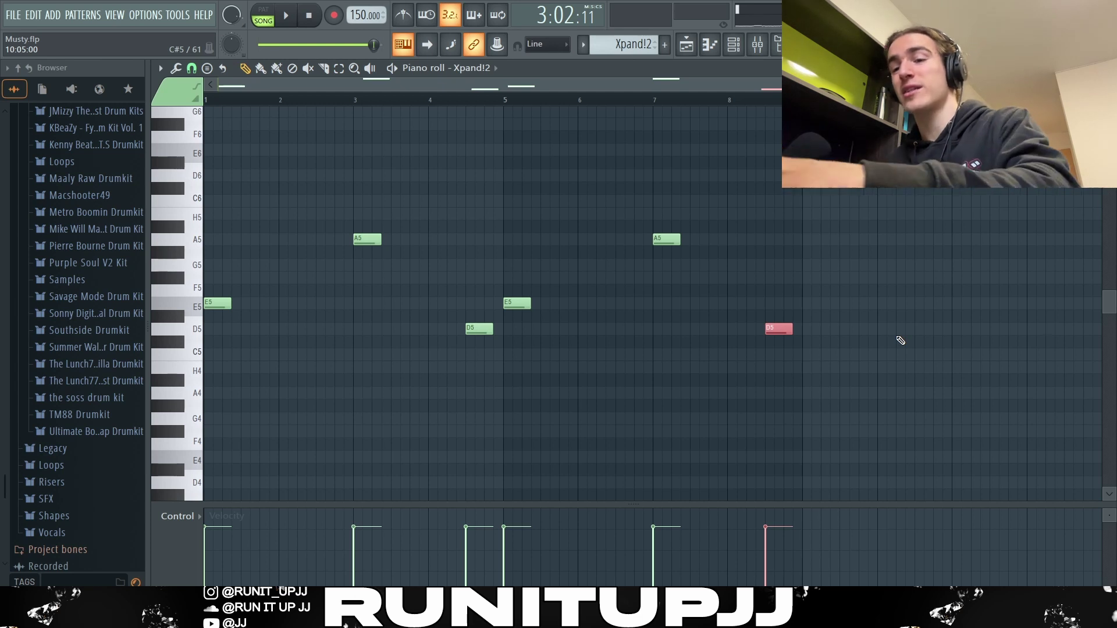
key("ctrl+d")
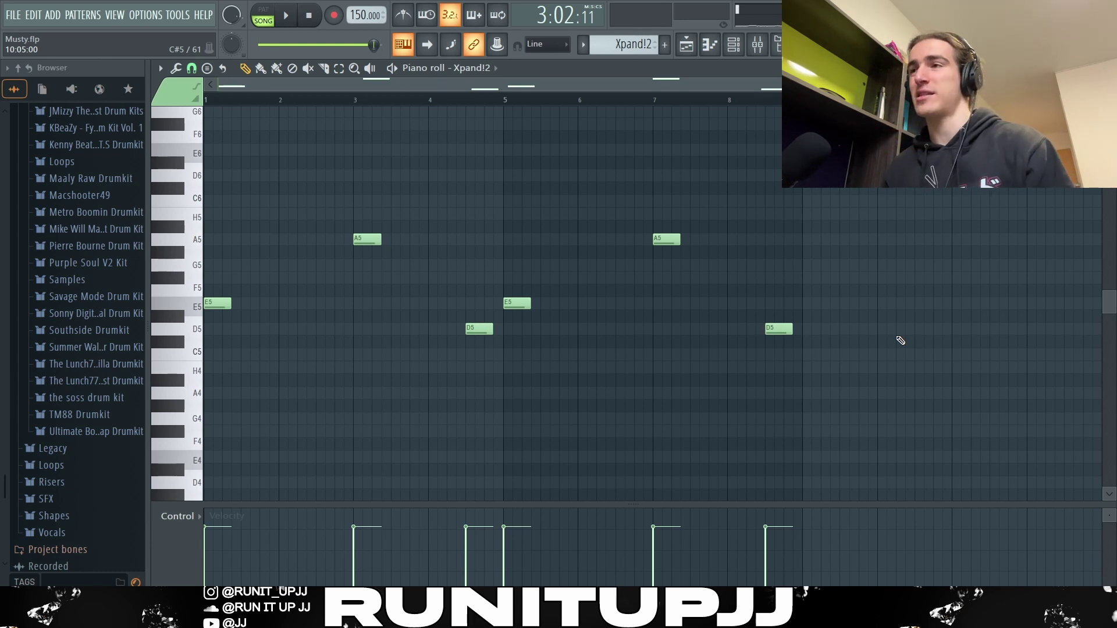
key("space")
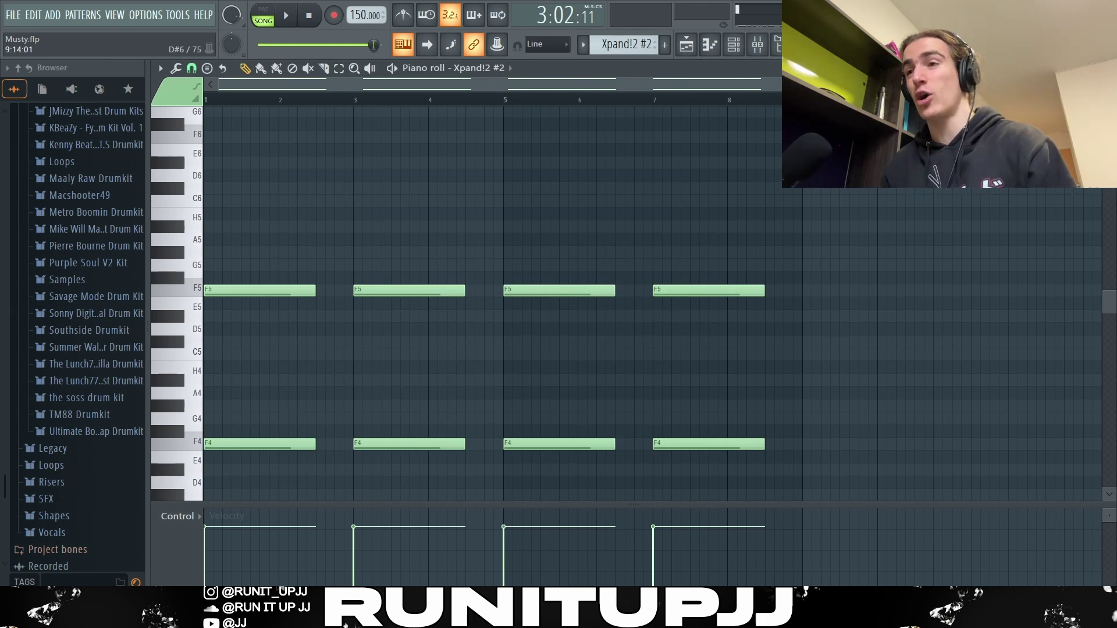
Examine each of the four F4 and F5 octave note pairs in the Xpand!2 #2 pattern.
left_click_drag(273, 272, 285, 464)
left_click_drag(402, 201, 414, 501)
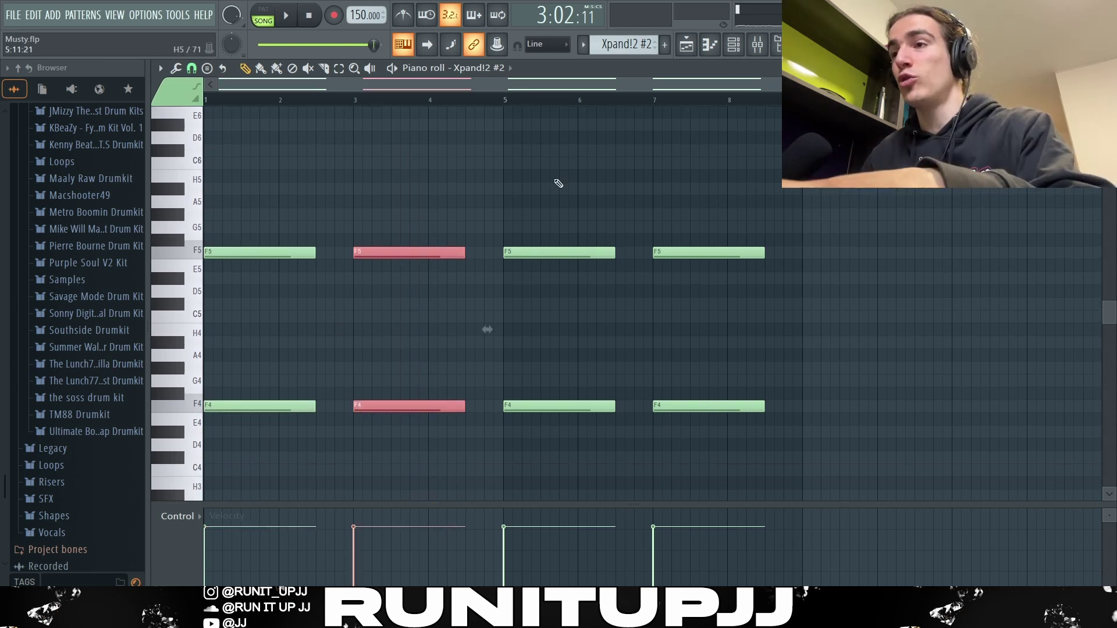
left_click_drag(557, 175, 568, 470)
left_click_drag(706, 220, 719, 496)
left_click_drag(754, 447, 685, 397)
left_click(687, 245, "ctrl+shift")
left_click(911, 247, "ctrl")
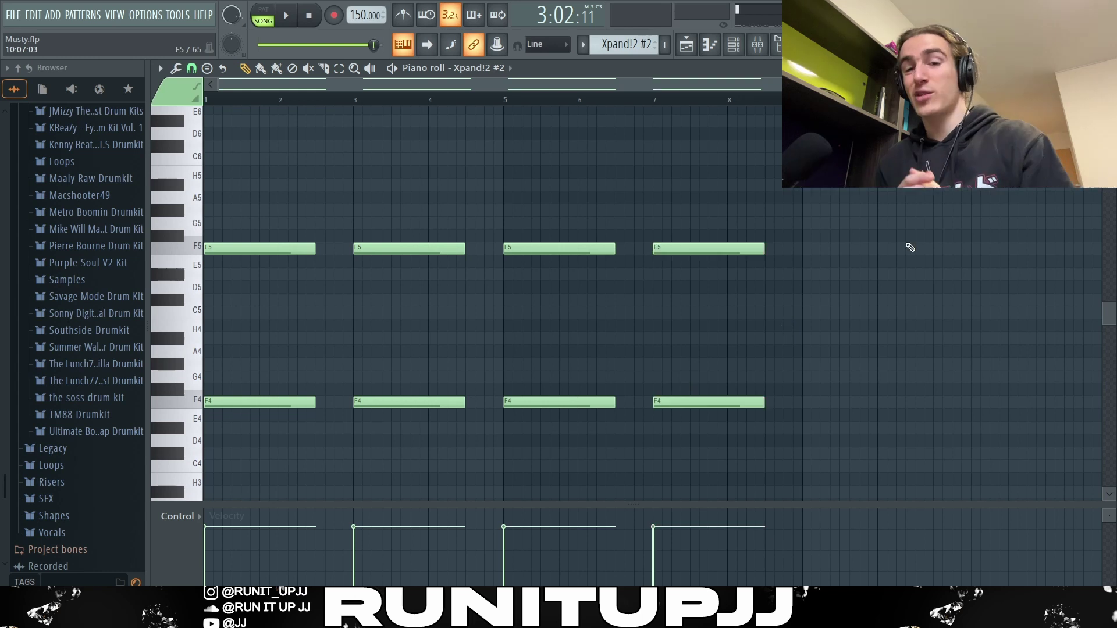
Inspect Fruity Parametric EQ 2 and ValhallaVintageVerb on mixer Insert 3, close them and stop the song playback.
key("F9")
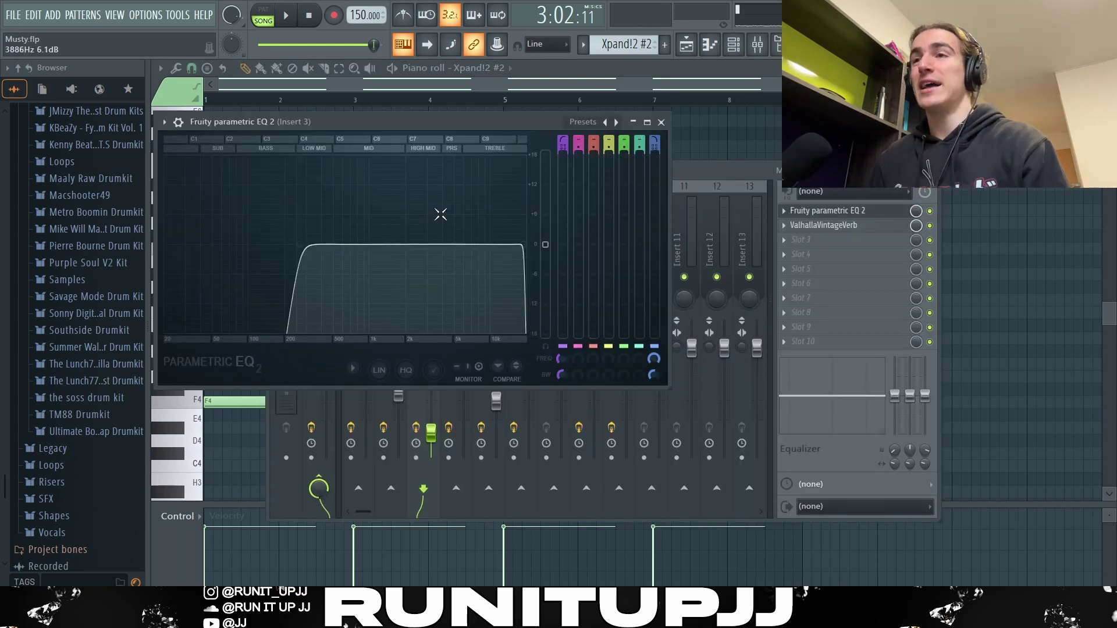
left_click(824, 225)
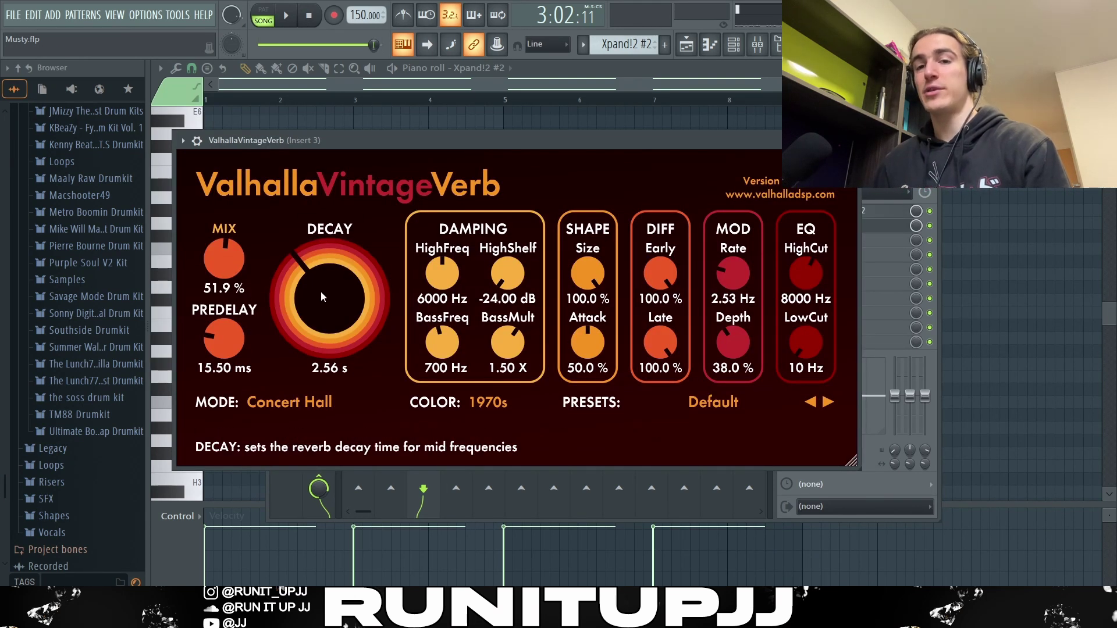
key("Escape")
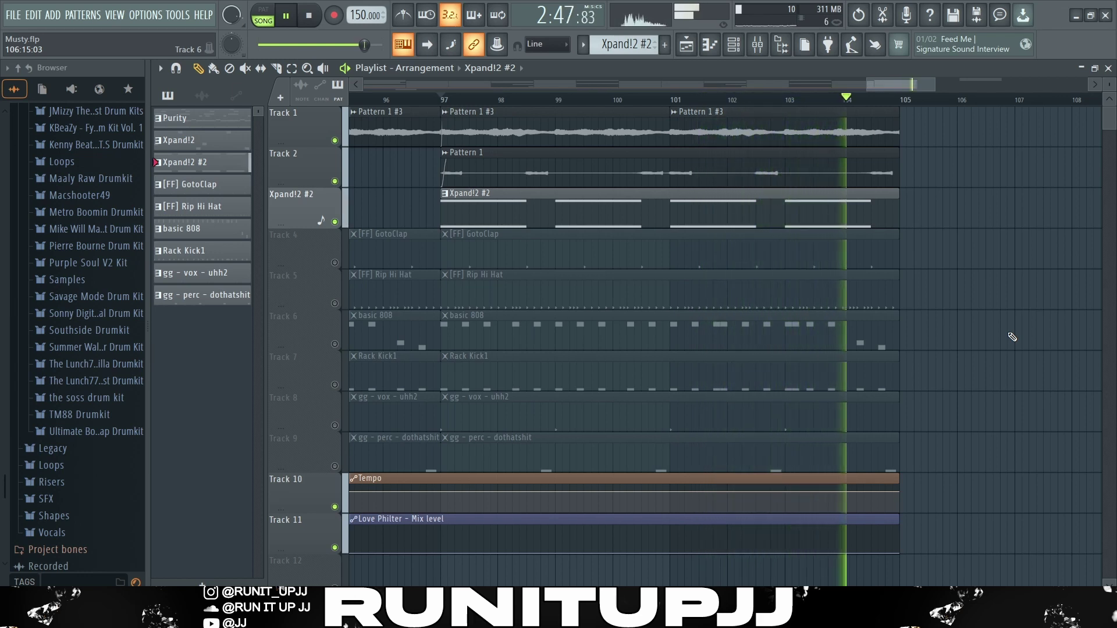
key("space")
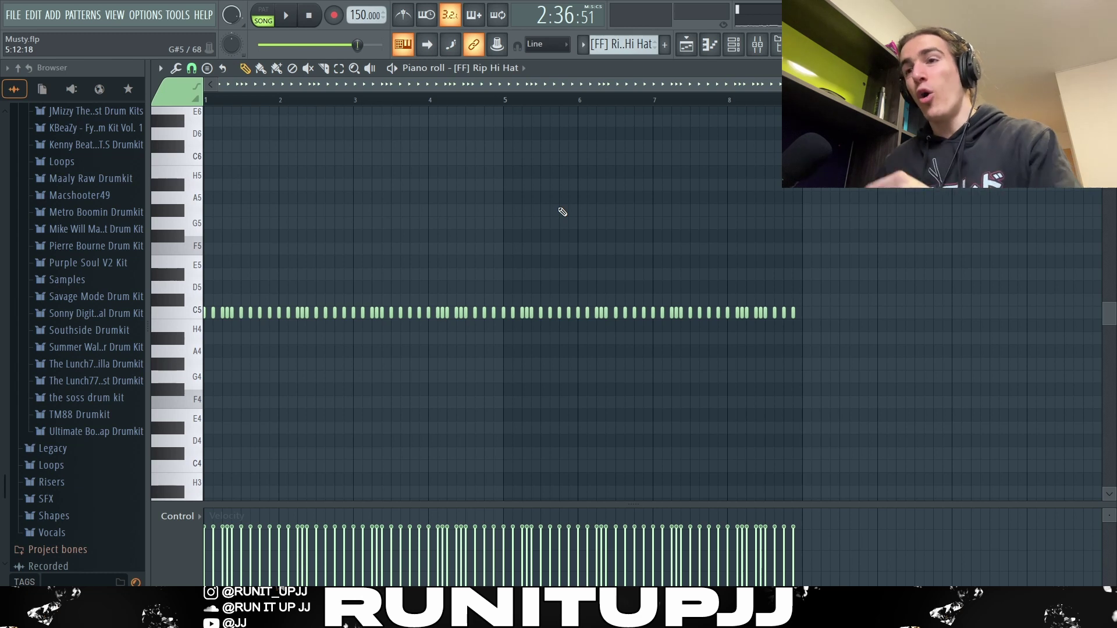
Examine the note rolls in the Rip Hi Hat pattern, comparing bars 1 to 4, and play the pattern back.
scroll(229, 326, "up", 3)
left_click_drag(237, 306, 285, 343)
scroll(294, 339, "down", 3)
left_click_drag(285, 108, 426, 100)
key("ctrl+d")
key("ctrl+d")
scroll(468, 297, "up", 2)
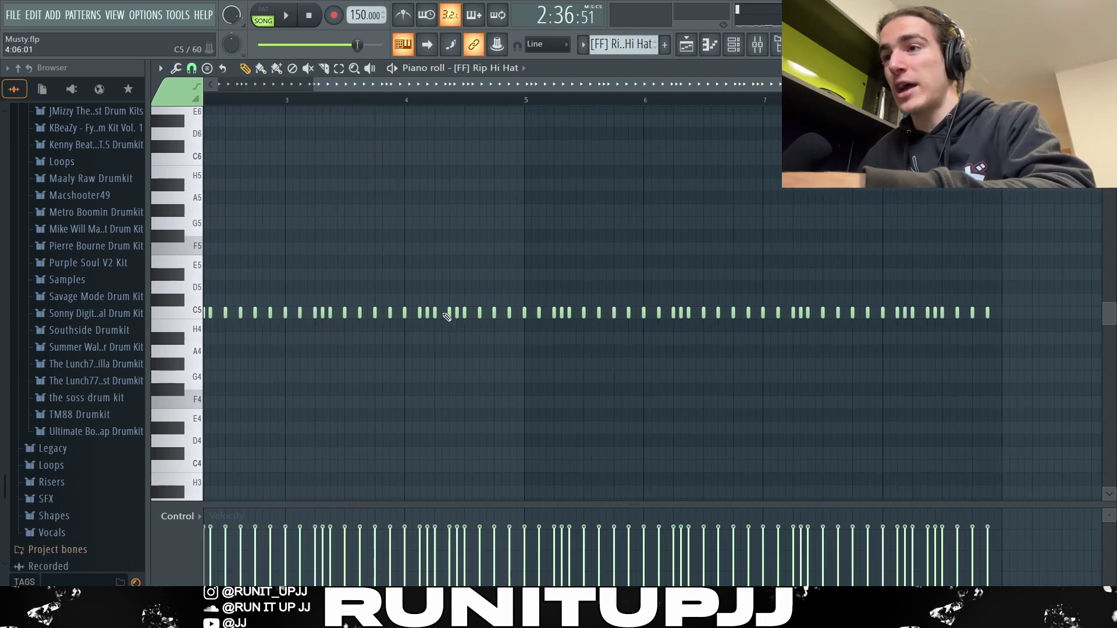
left_click_drag(442, 313, 463, 323)
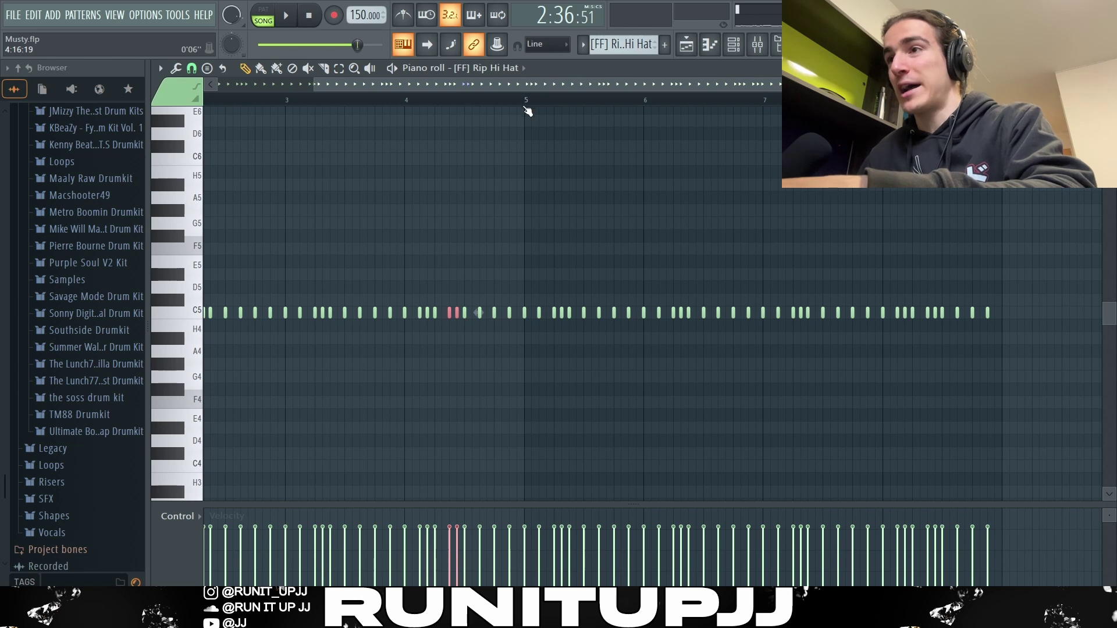
left_click_drag(526, 101, 3, 136)
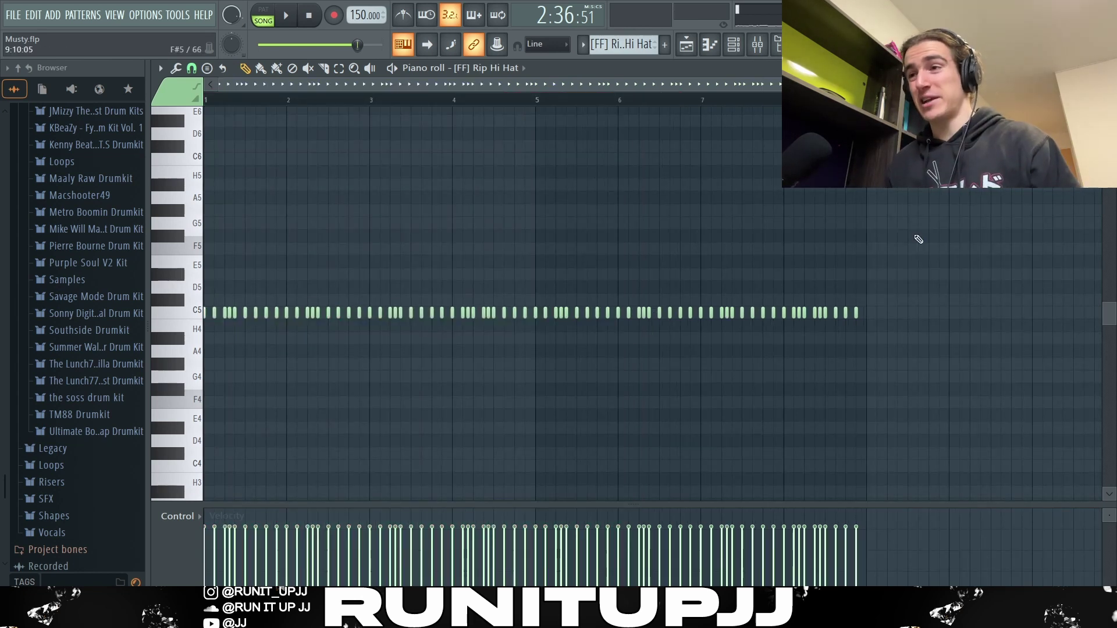
key("space")
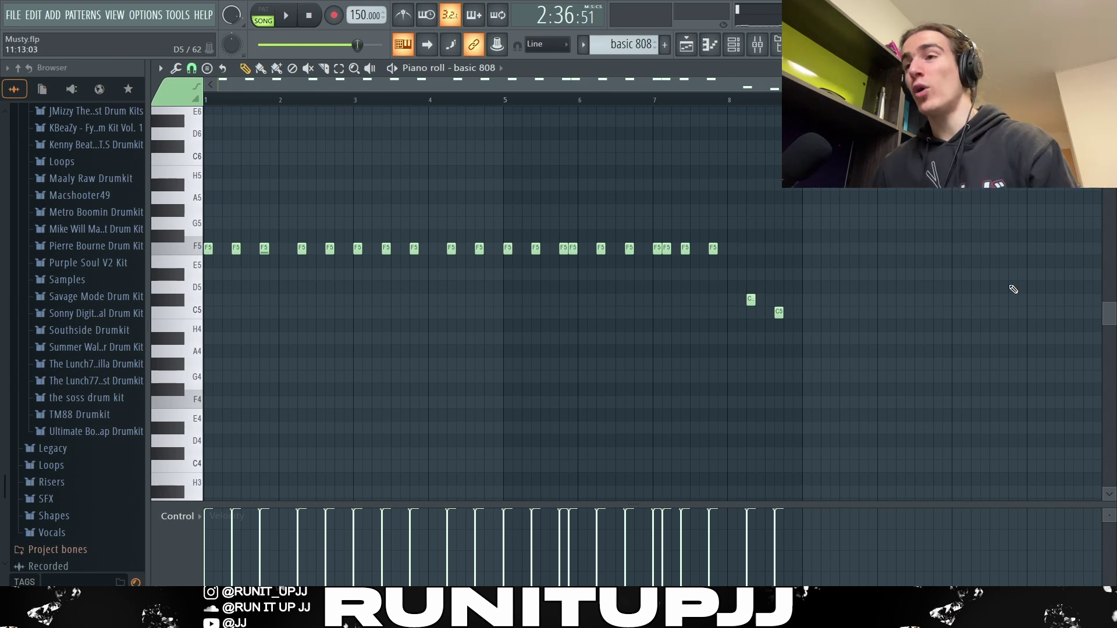
Examine the basic 808 pattern's opening two bars, bars 5 to 7 and the two lower notes in bar 8.
left_click_drag(354, 101, 39, 118)
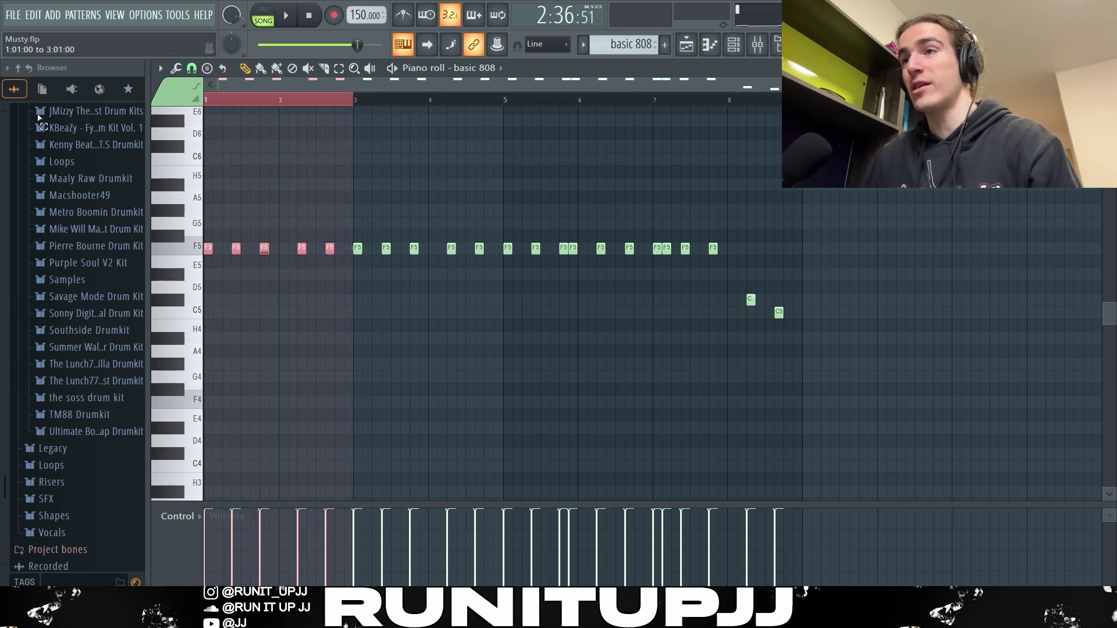
right_click(505, 101)
left_click_drag(506, 103, 726, 103)
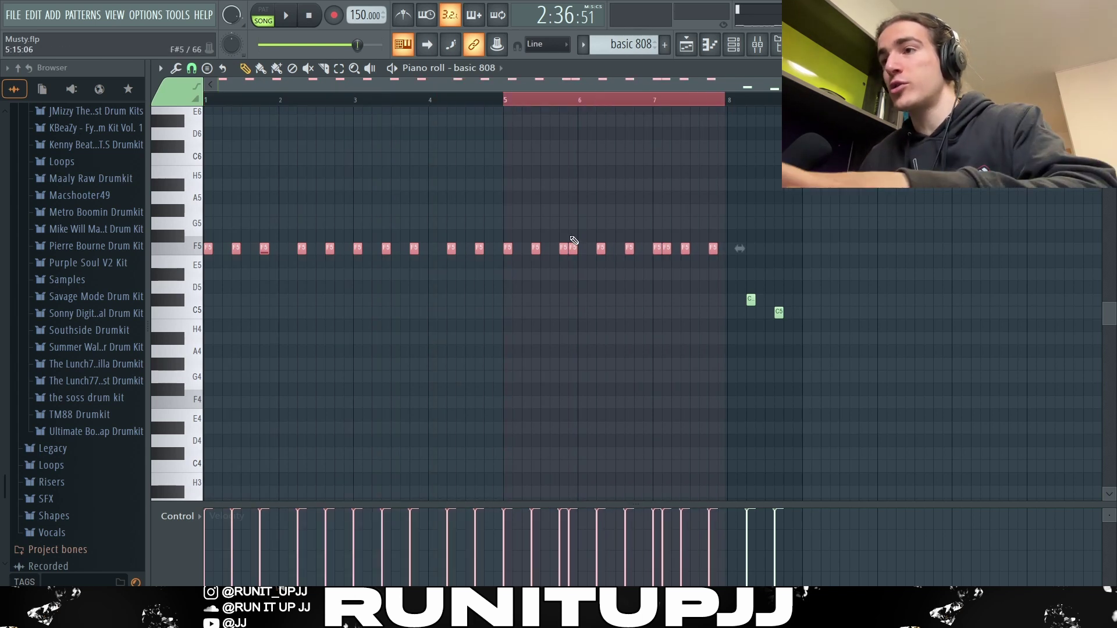
left_click(573, 248)
left_click(667, 248, "ctrl+shift")
left_click_drag(738, 283, 803, 345)
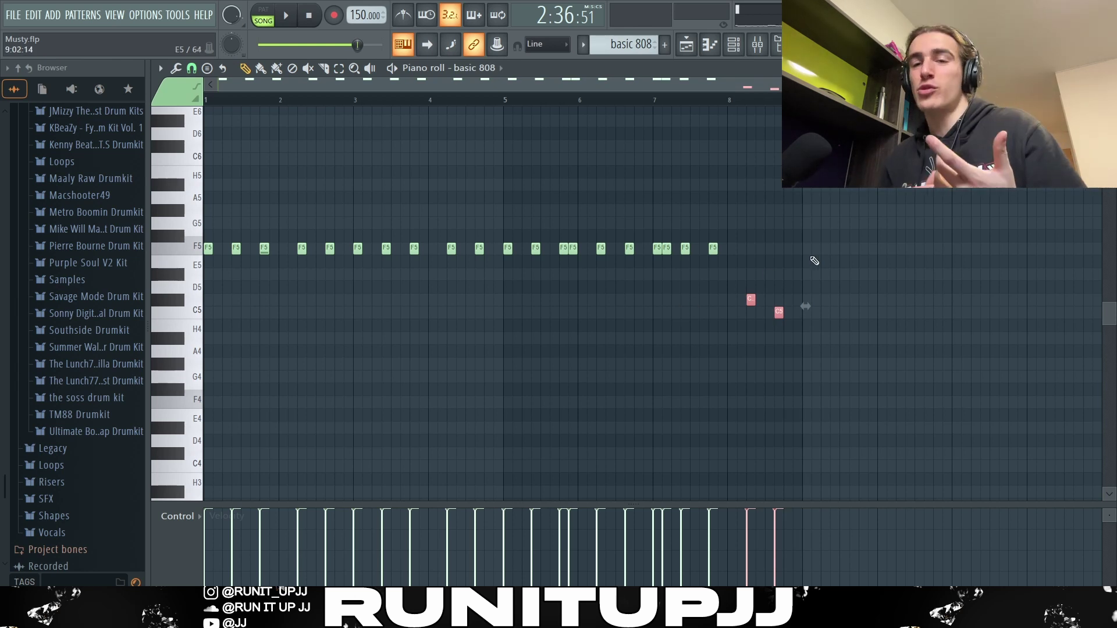
key("ctrl+d")
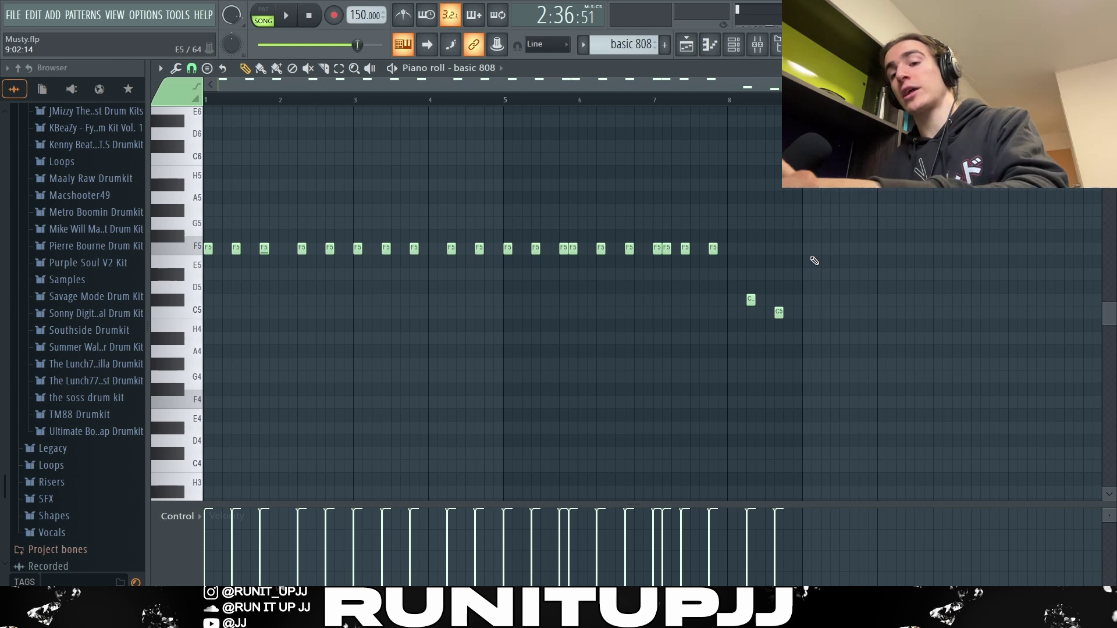
Compare all basic 808 notes with the Rack Kick1 notes and play back the 808 with the drums.
key("ctrl+a")
scroll(815, 260, "up", 2)
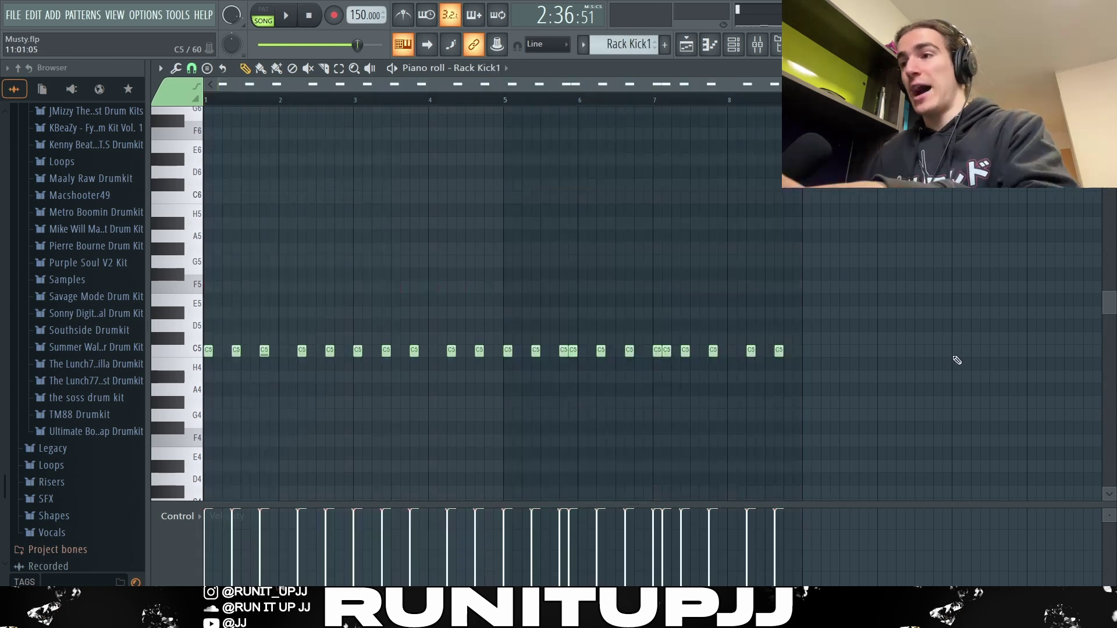
left_click_drag(952, 357, 2, 295)
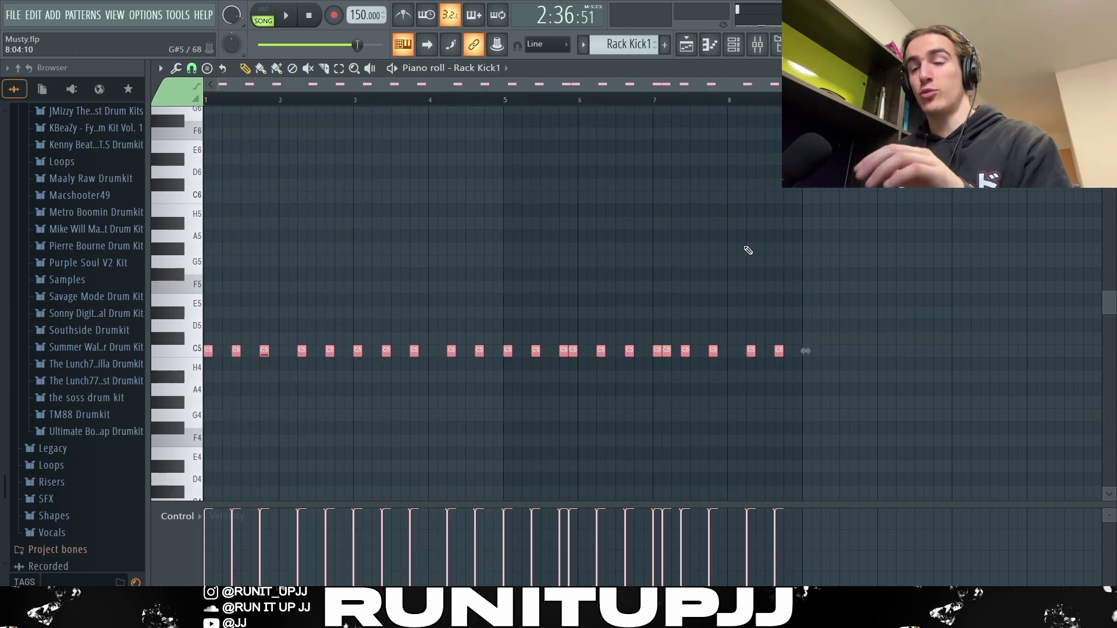
left_click_drag(880, 354, 88, 345)
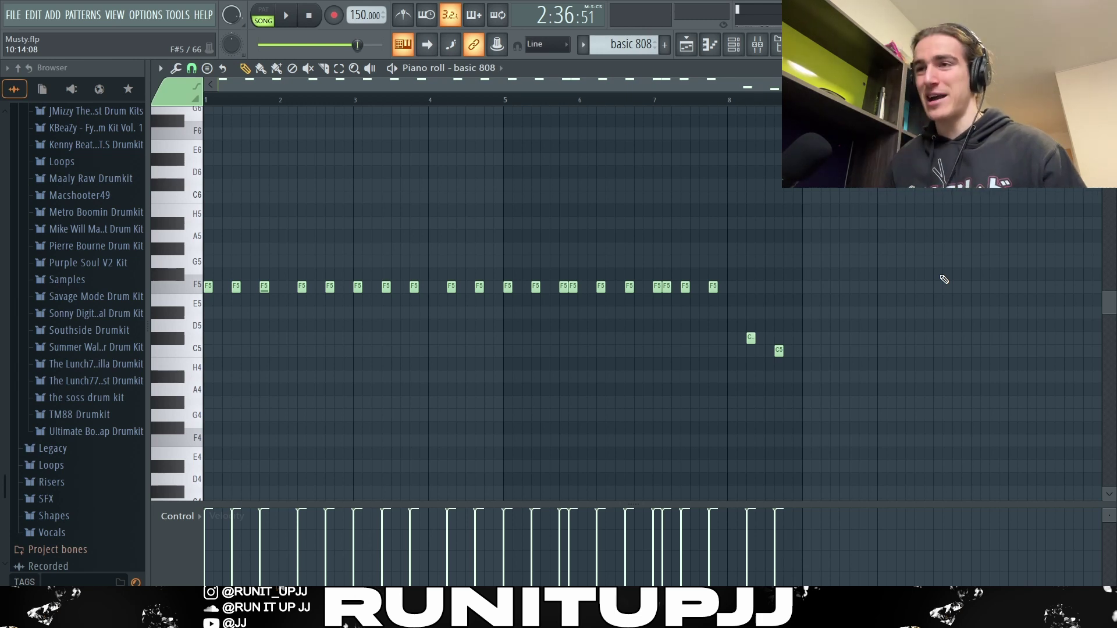
key("space")
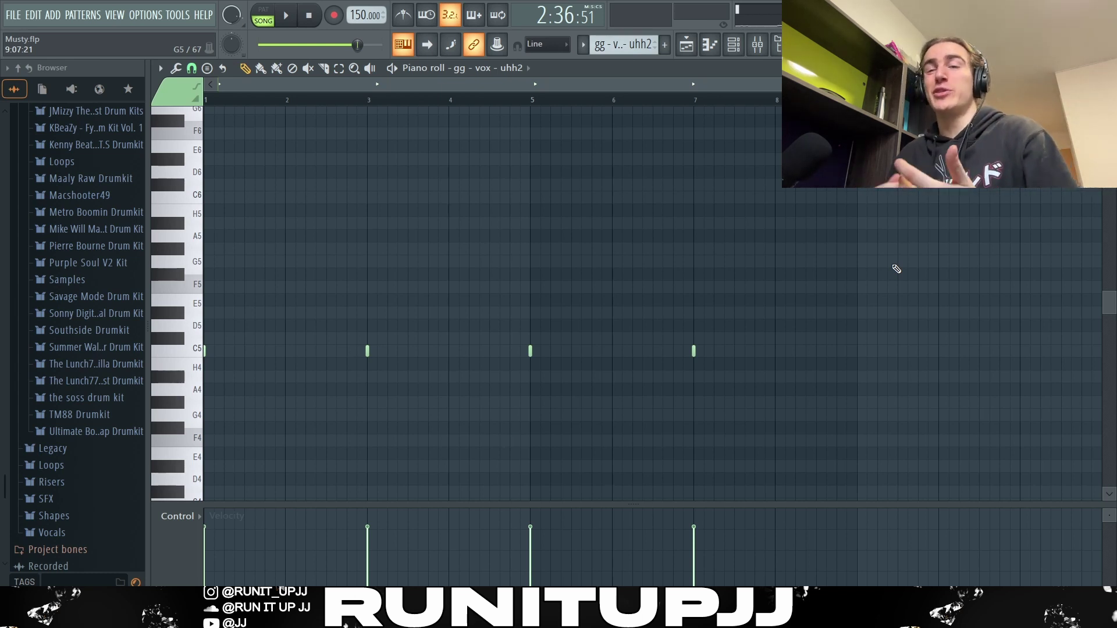
Check the C5 note placement in the gg - vox - uhh2 and gg - perc - dothatshit patterns.
left_click(531, 352)
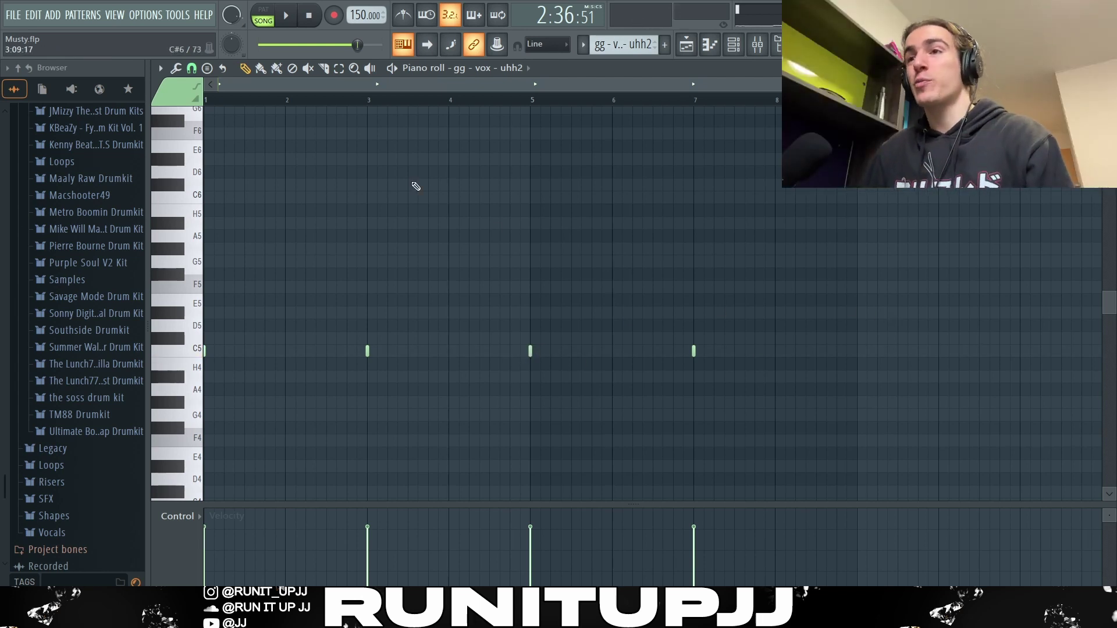
left_click_drag(373, 100, 2, 153)
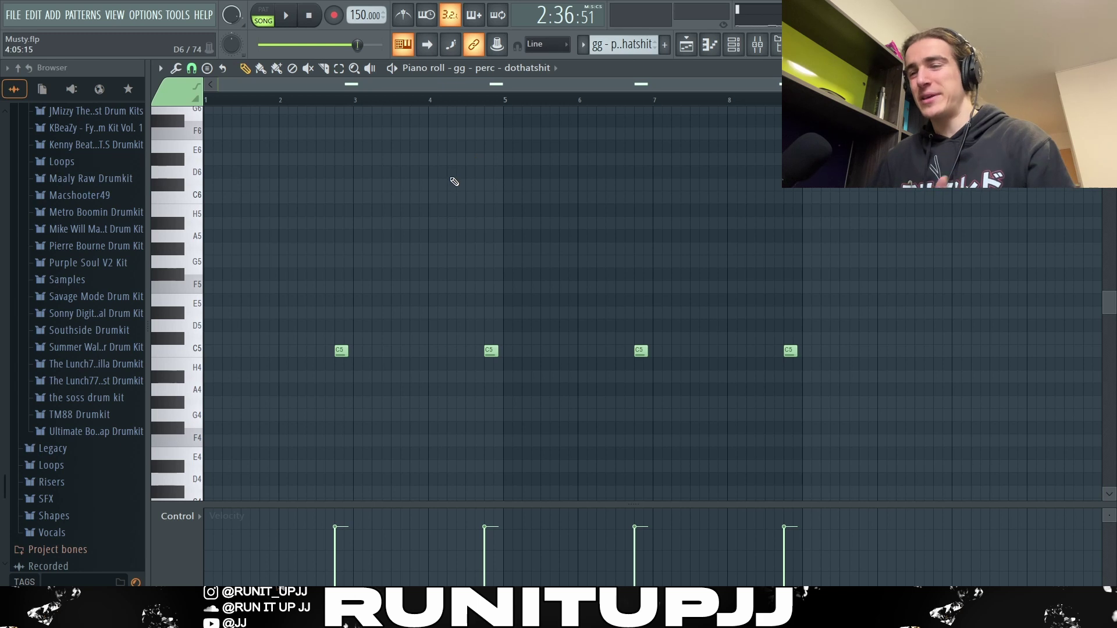
left_click(340, 350)
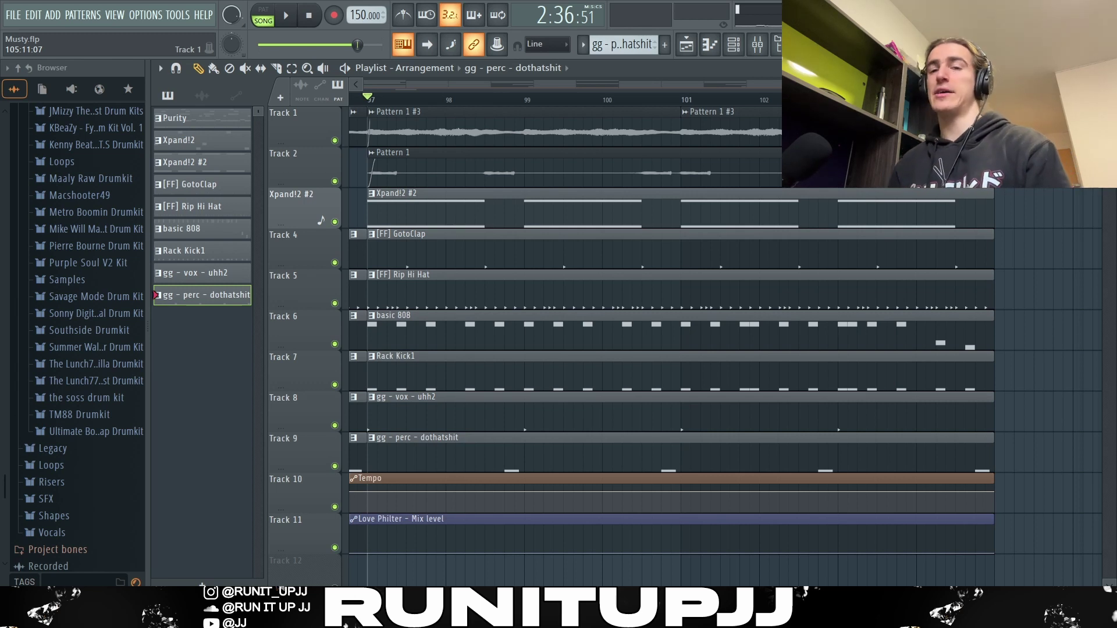
Play the playlist section from bar 97 with every track enabled and stop the playback.
key("space")
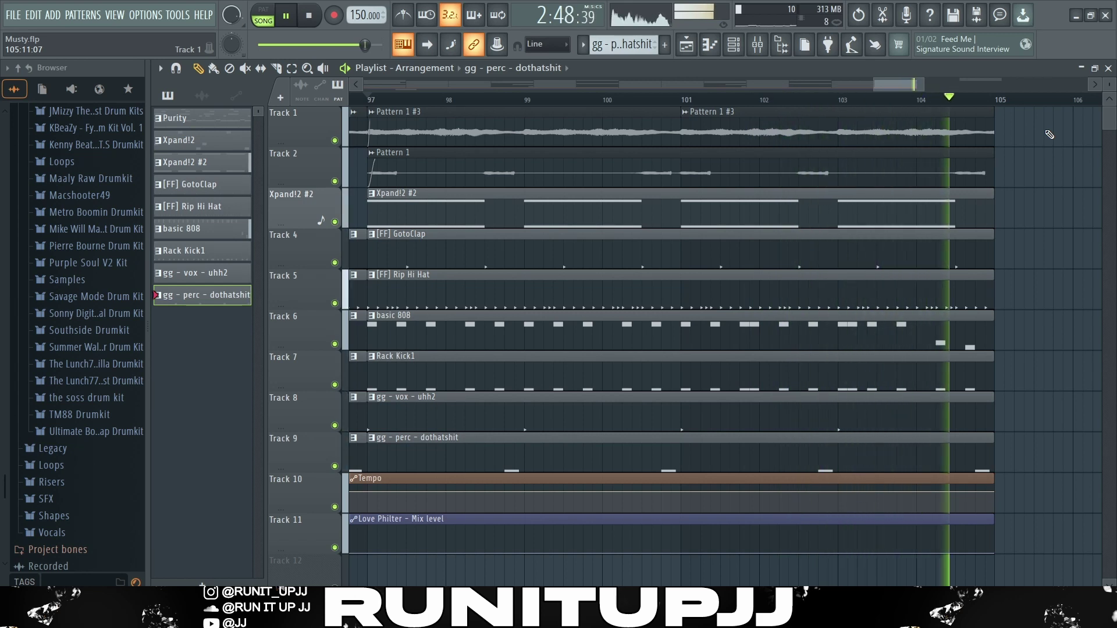
key("space")
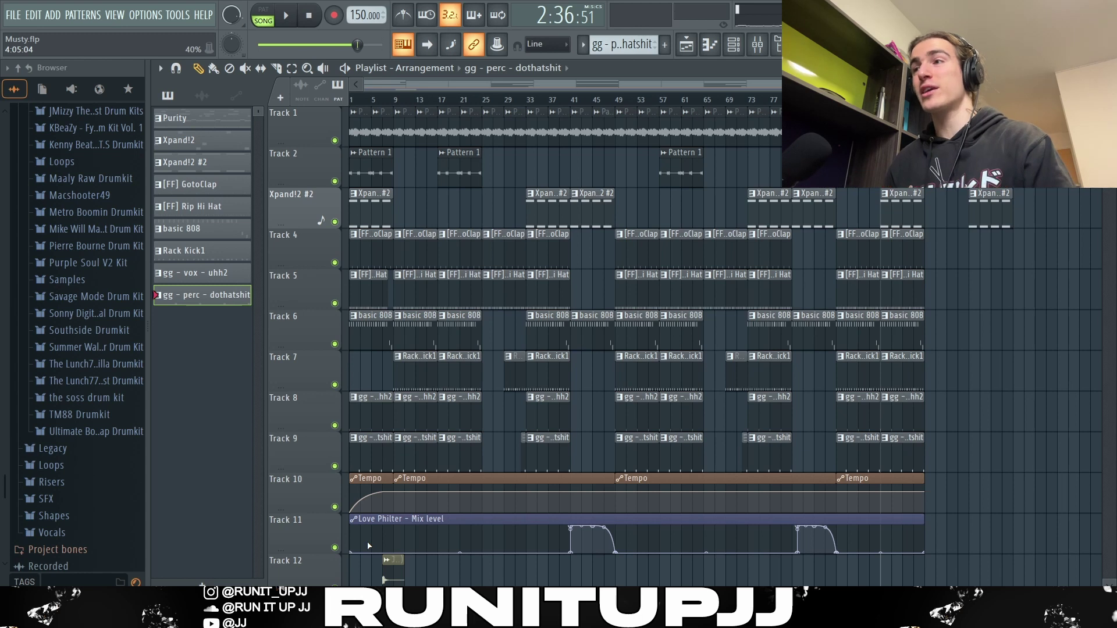
Mark bars 1 to 8 as the playlist's time selection and examine the intro's clips.
scroll(369, 546, "up", 4)
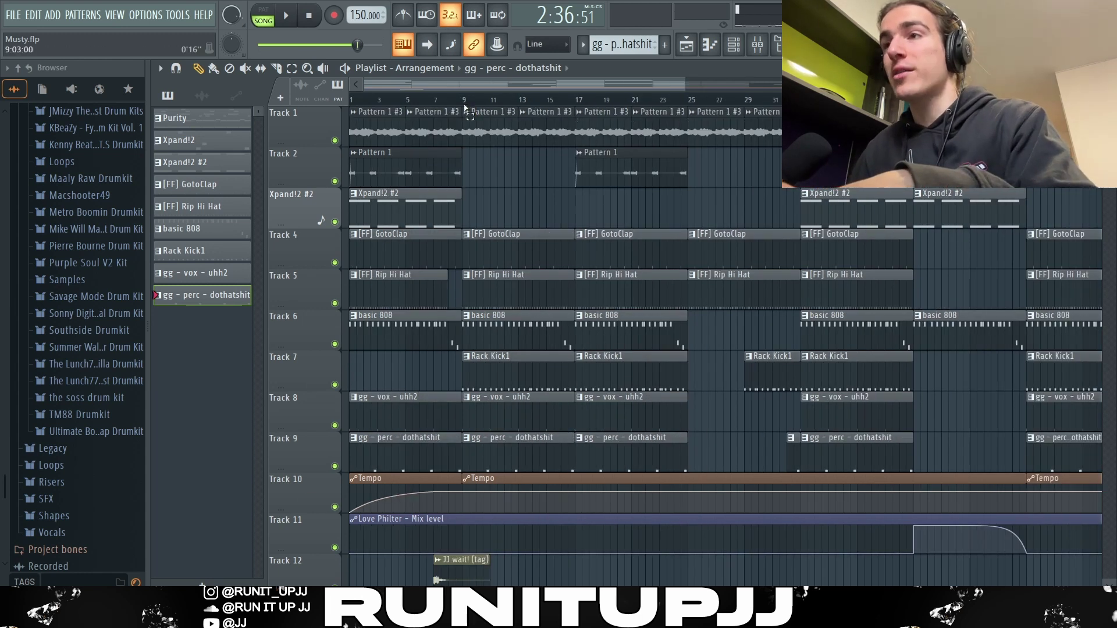
left_click_drag(464, 106, 350, 106)
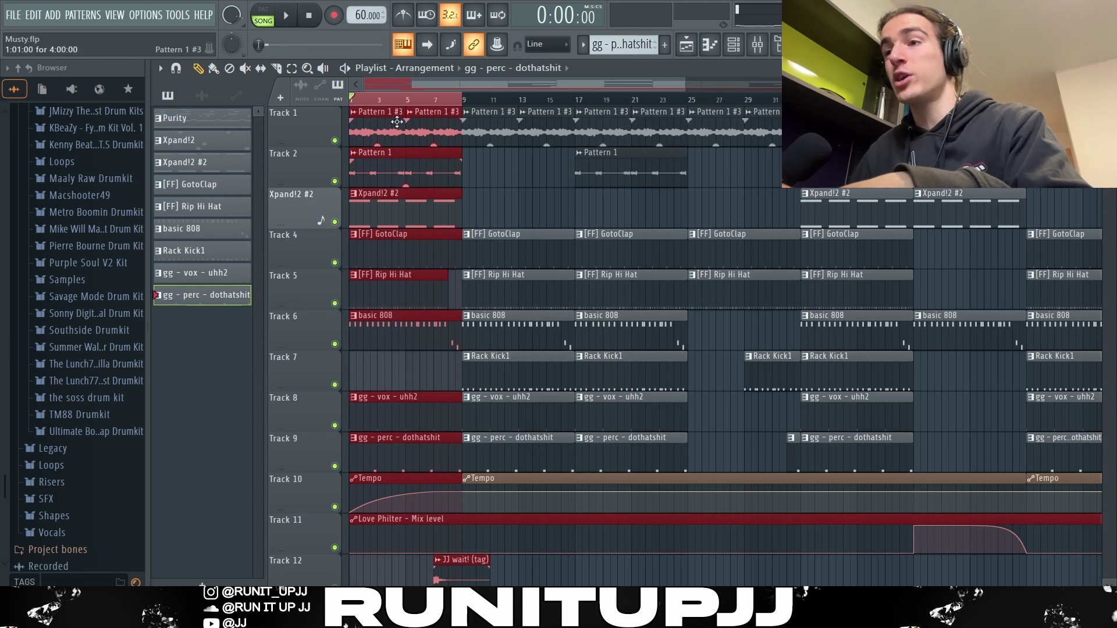
left_click(389, 368, "ctrl")
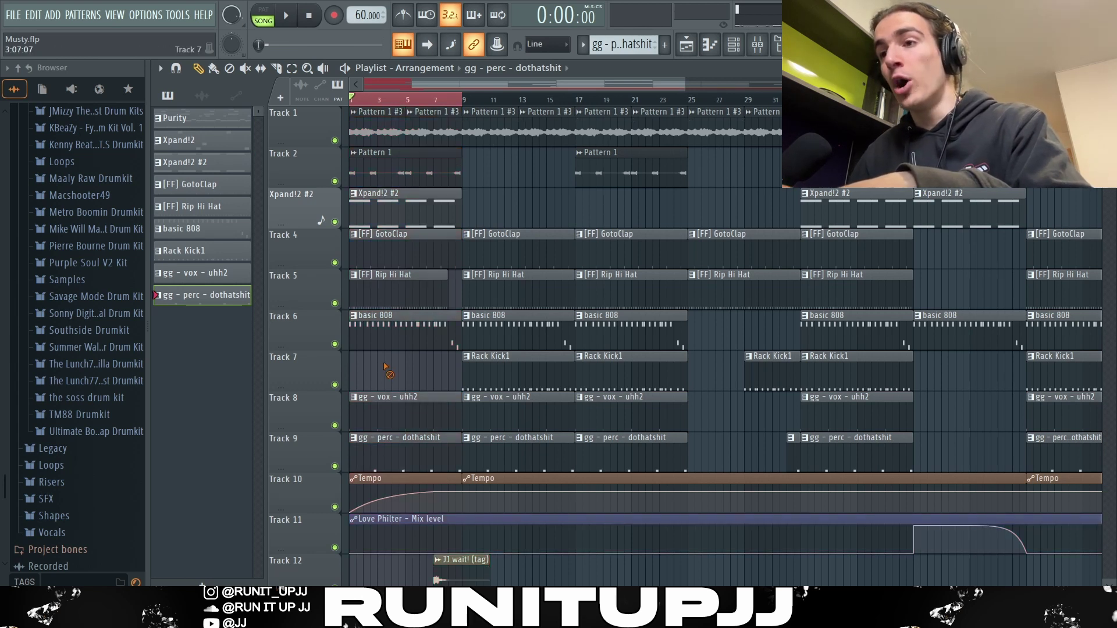
Check the project tempo's option for creating an automation clip and examine the curve of the intro's Tempo clip.
left_click(370, 481)
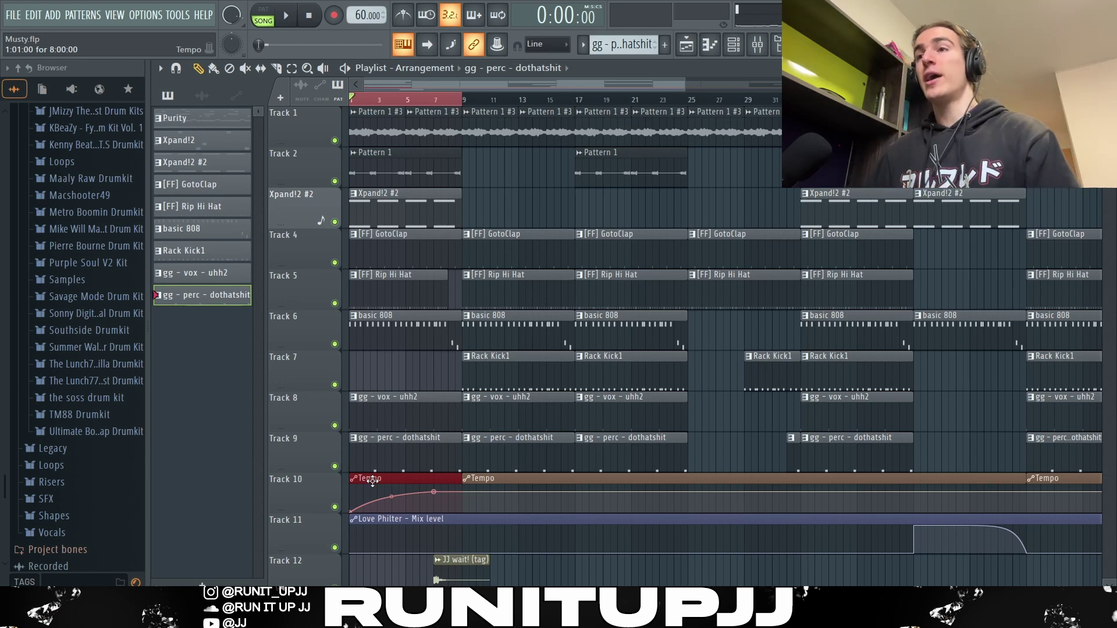
right_click(365, 15)
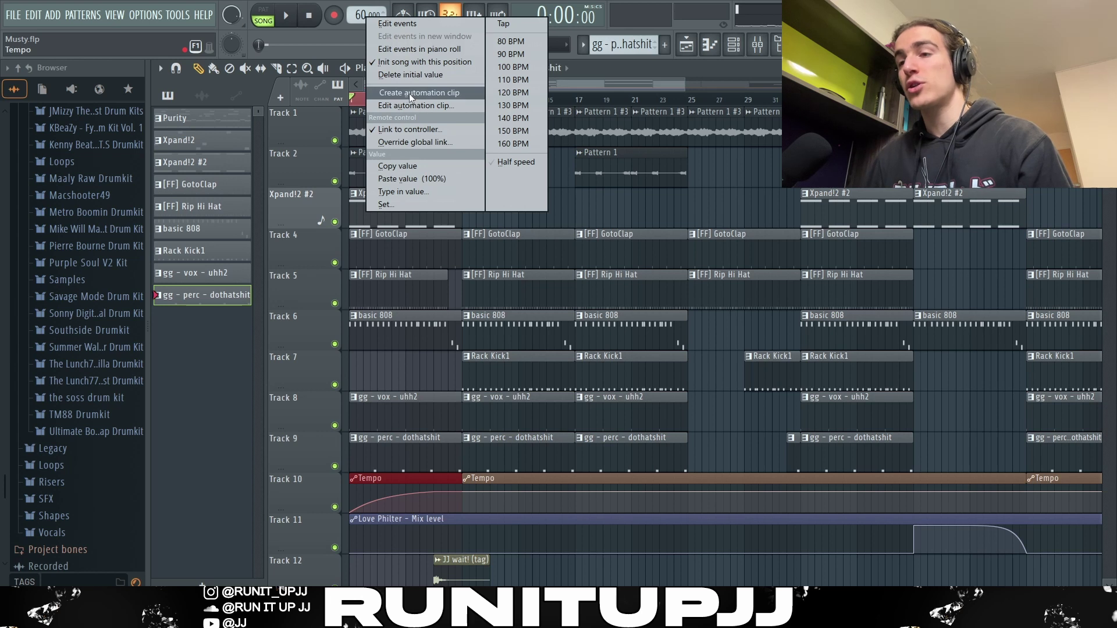
left_click(383, 368)
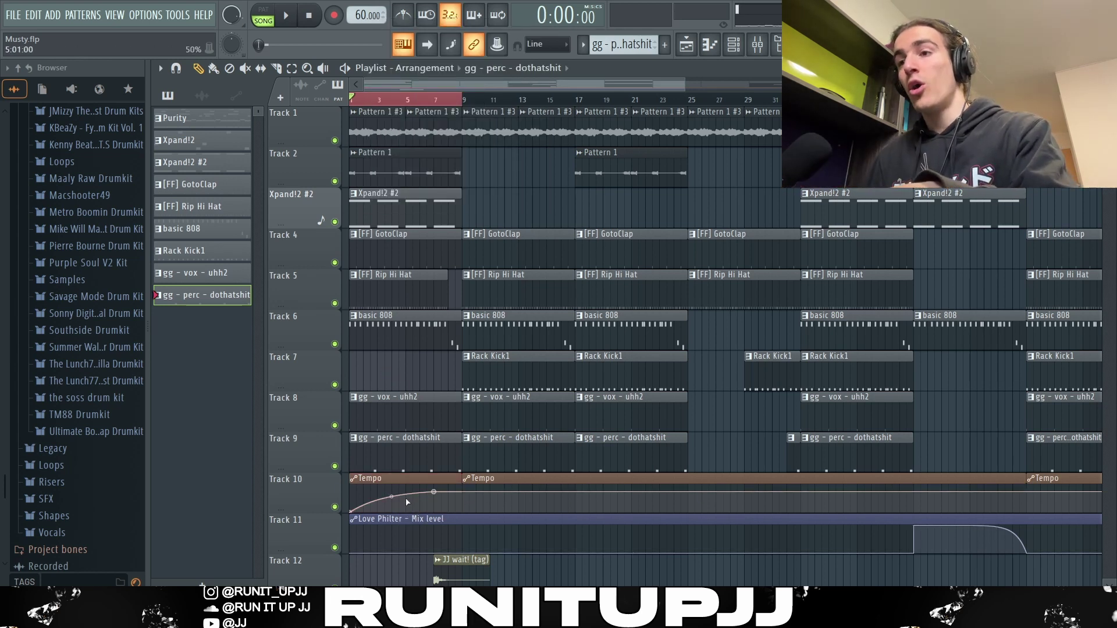
left_click_drag(348, 505, 353, 533)
left_click_drag(391, 495, 392, 498)
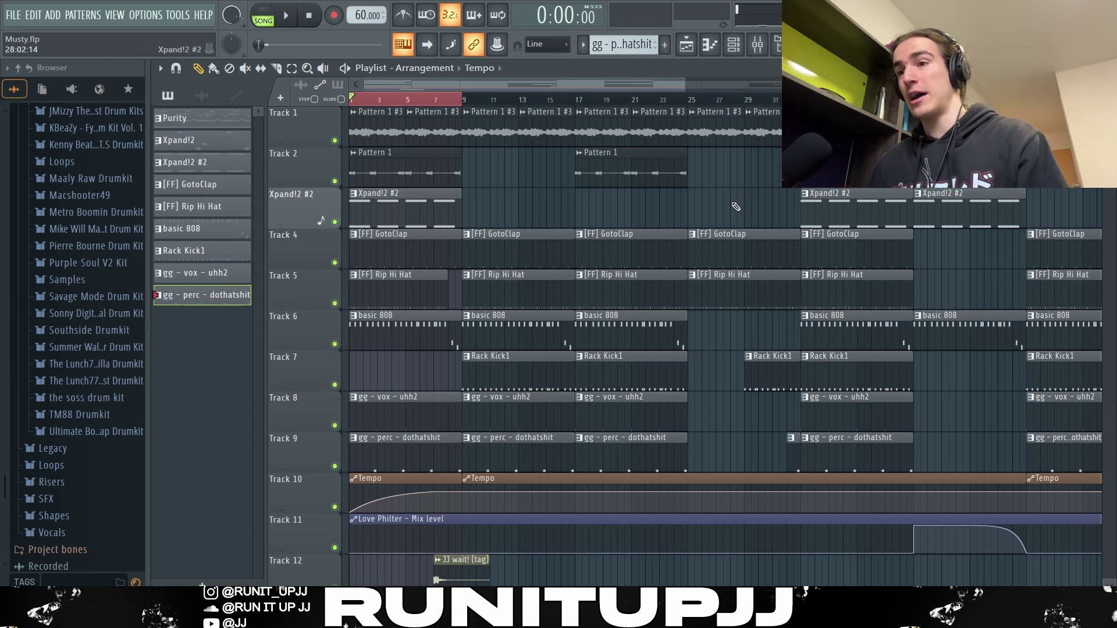
Play the intro from bar 1 to bar 8 with its tempo automation and stop the playback.
key("space")
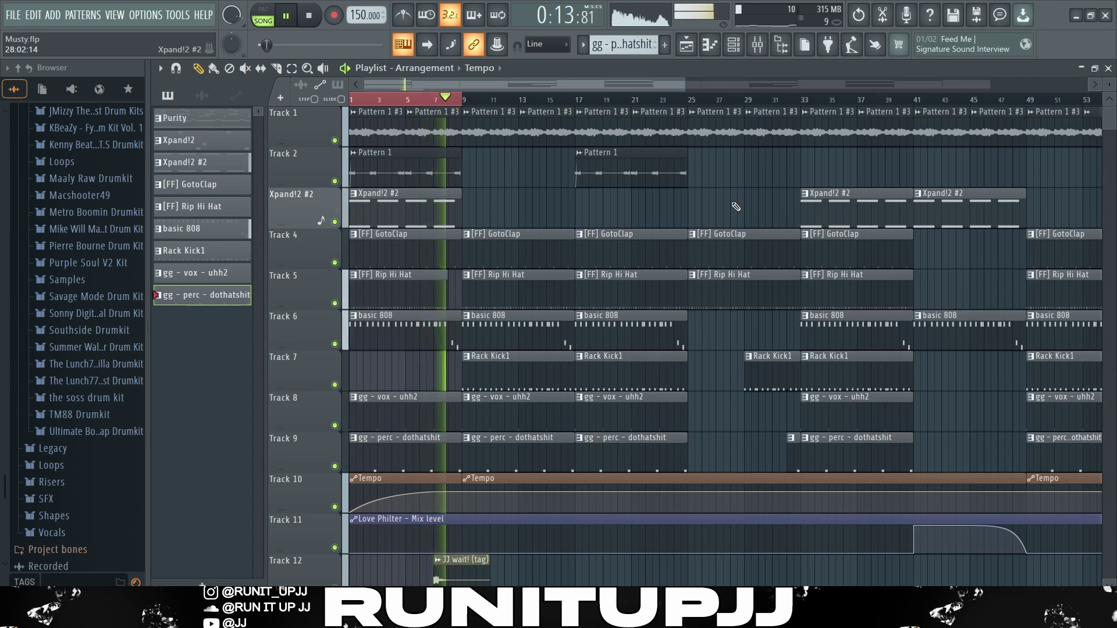
key("space")
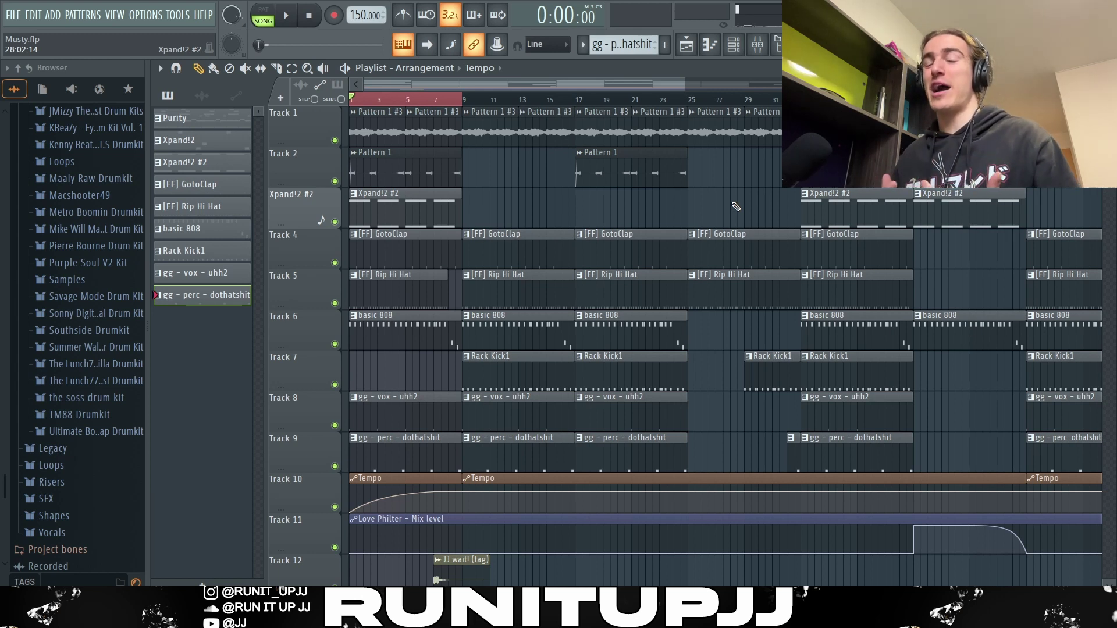
Move the time selection to bars 9 to 24 and highlight the Pattern 1 clip starting at bar 17.
right_click(479, 105)
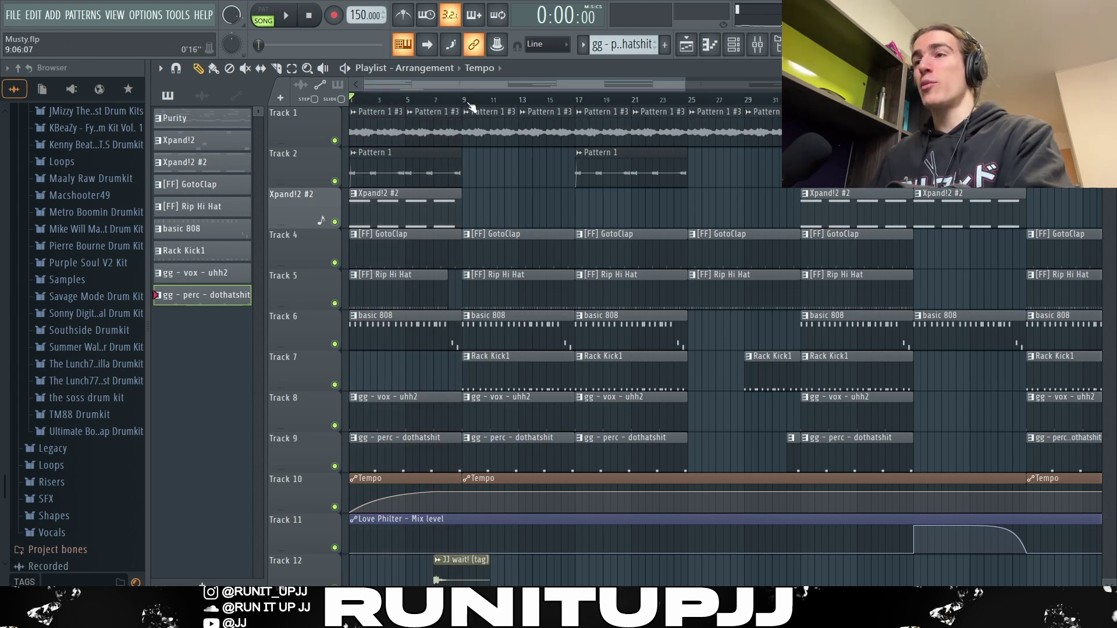
left_click_drag(469, 106, 690, 117)
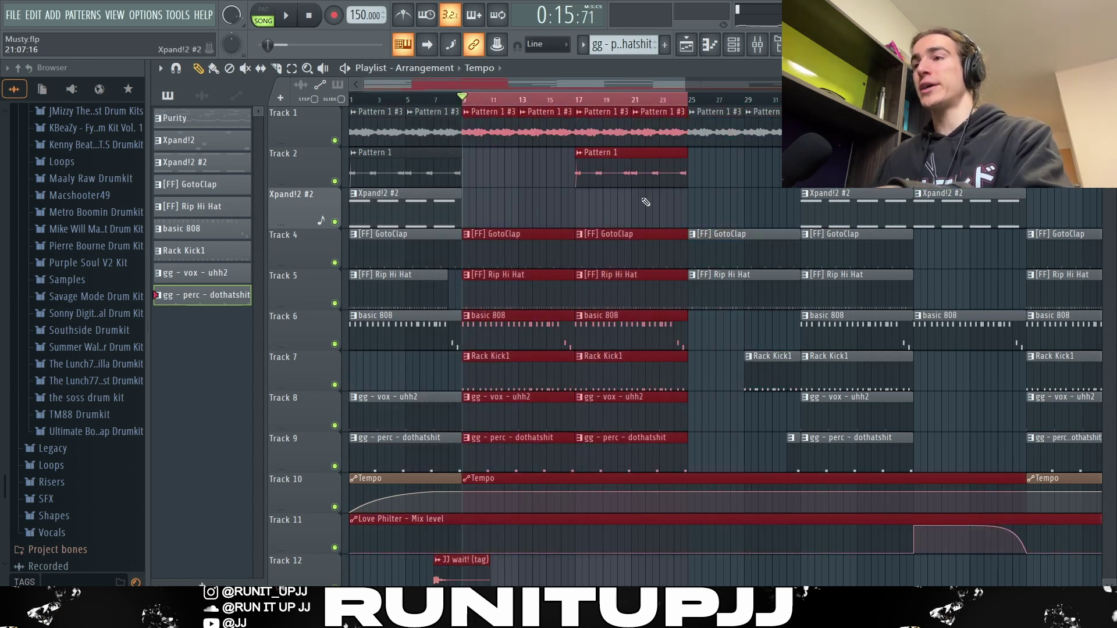
left_click_drag(709, 173, 626, 186)
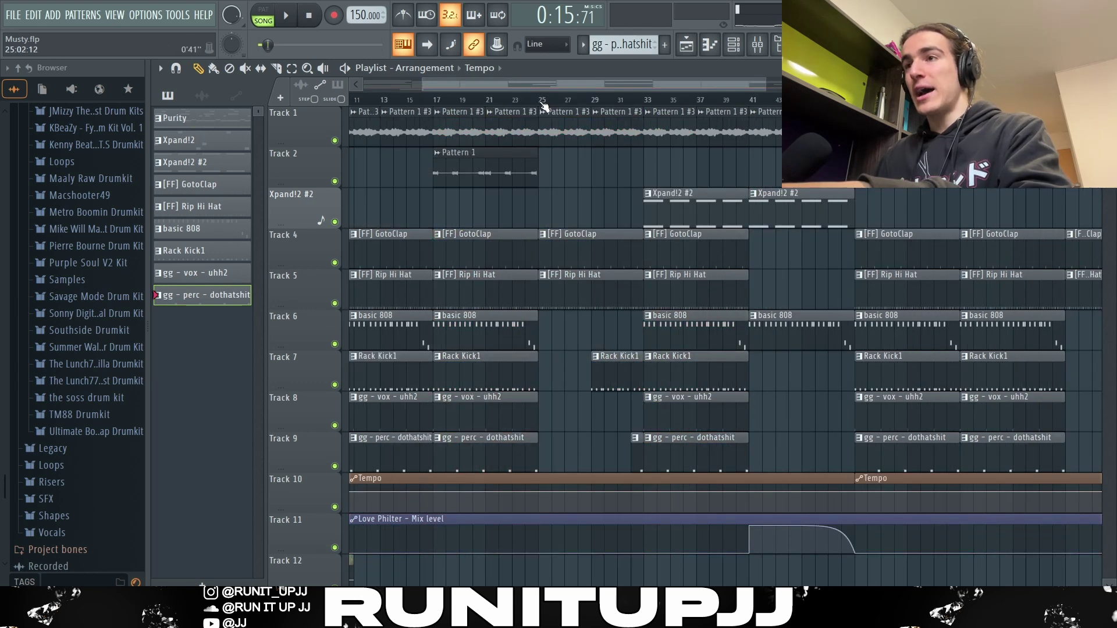
Mark bars 25 to 48 and examine the clap, hi-hat and kick clips in bars 25 to 32 and every clip in bars 33 to 40.
left_click_drag(543, 103, 855, 104)
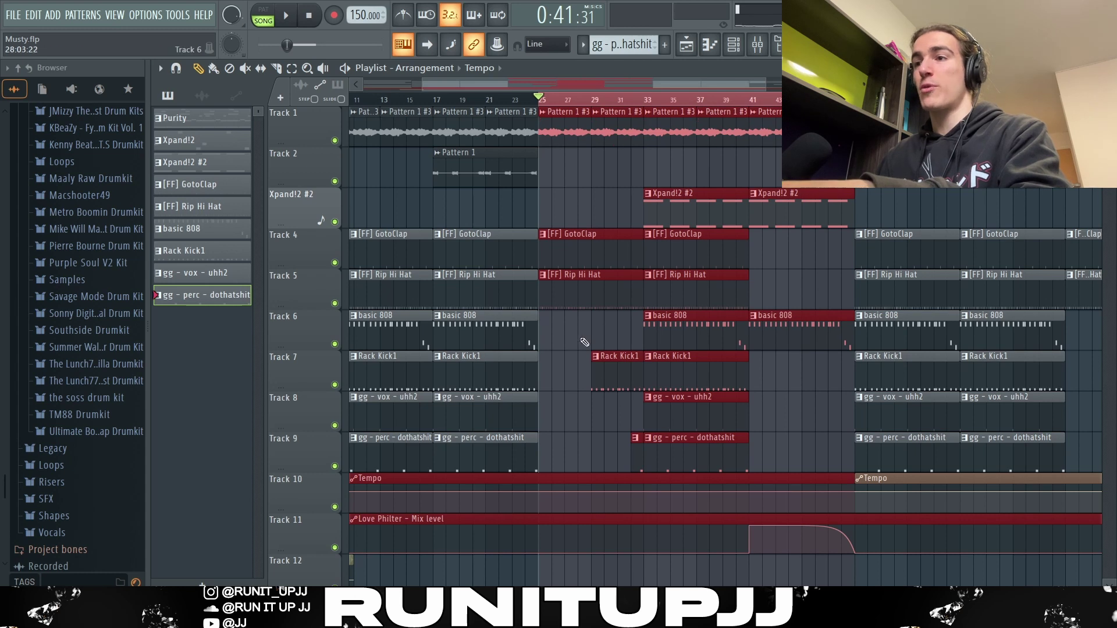
left_click_drag(571, 381, 590, 221)
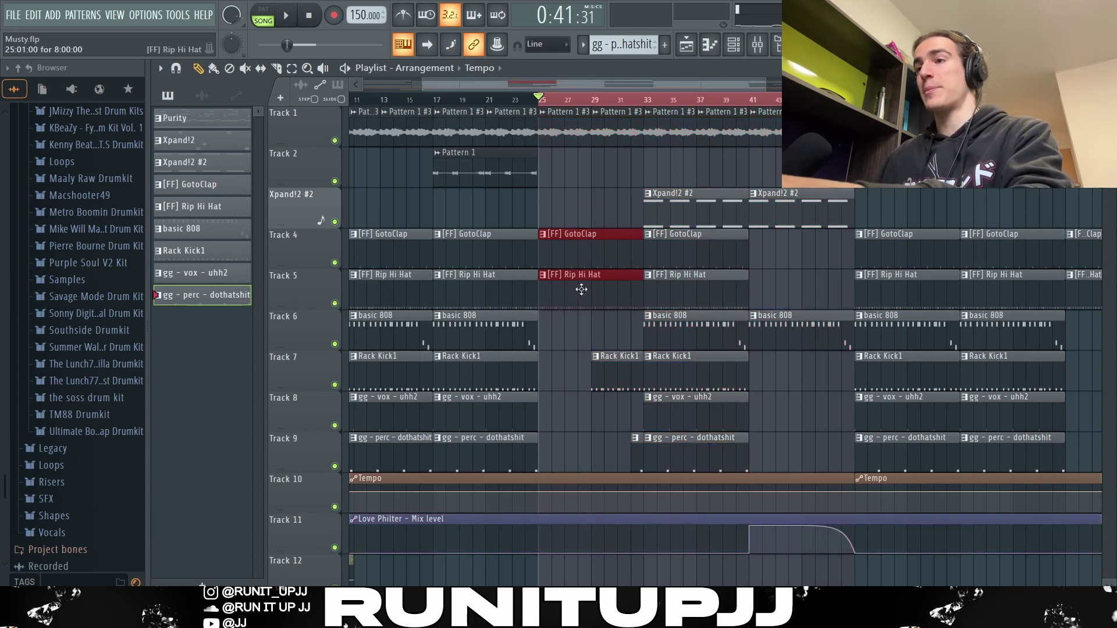
left_click_drag(582, 132, 631, 120)
left_click_drag(599, 339, 603, 372)
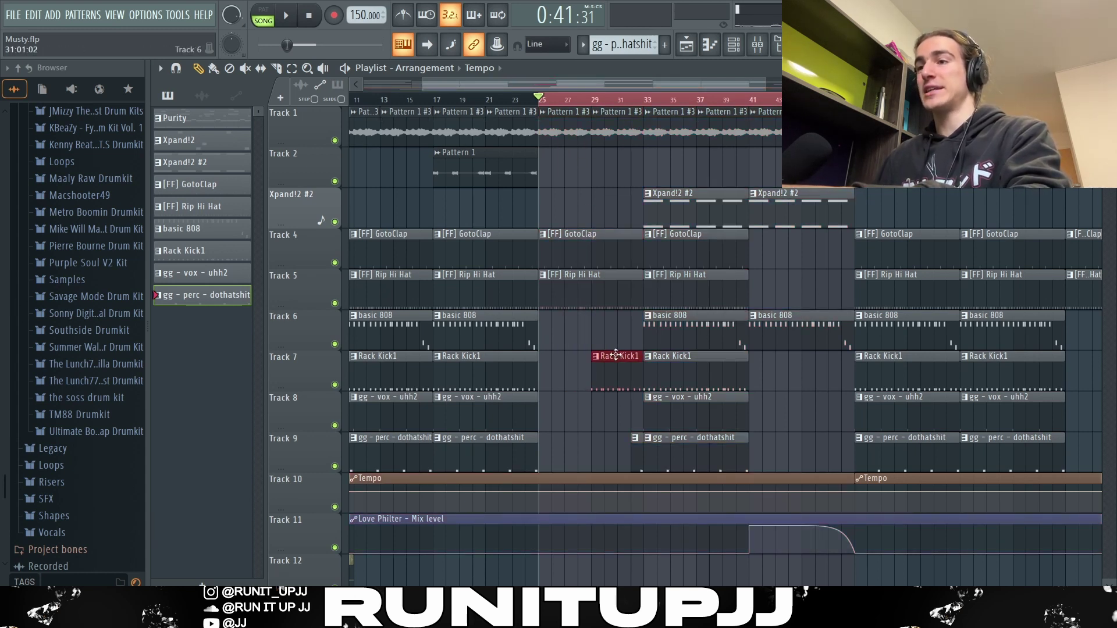
left_click_drag(695, 466, 717, 135)
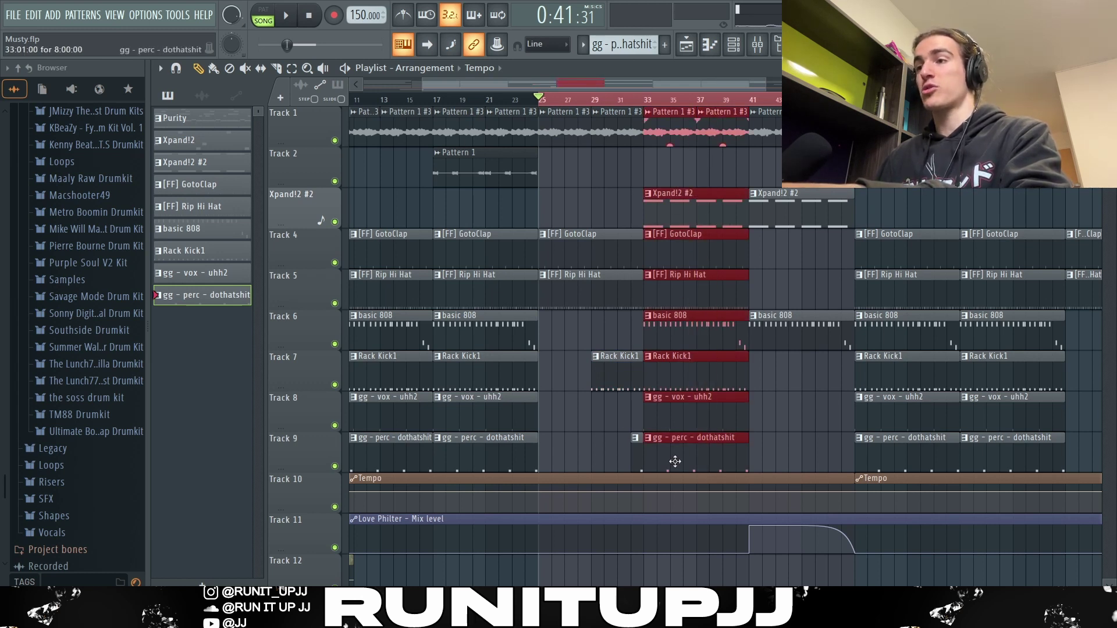
left_click(756, 371)
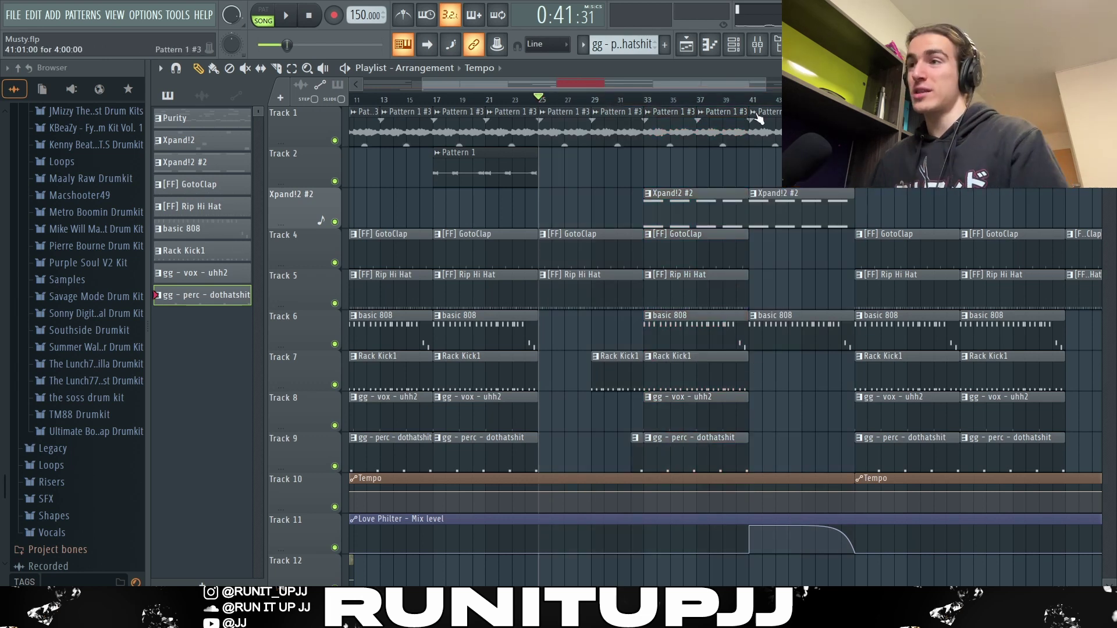
Mark bars 41 to 48 and view the Fruity Love Philter effect on the Master track.
left_click_drag(750, 104, 854, 103)
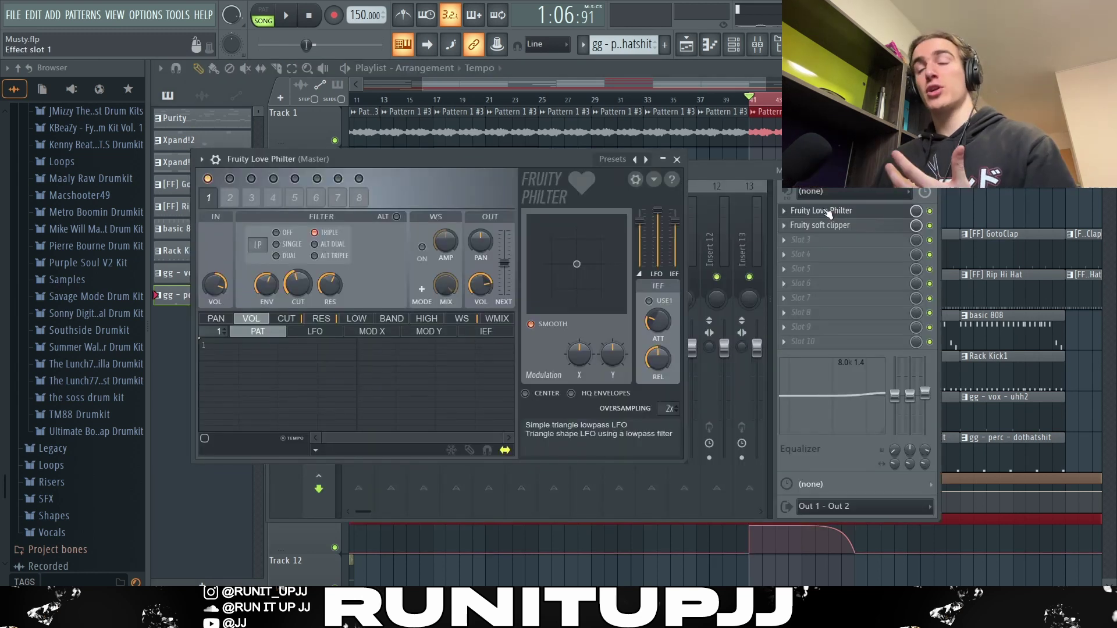
right_click(633, 161)
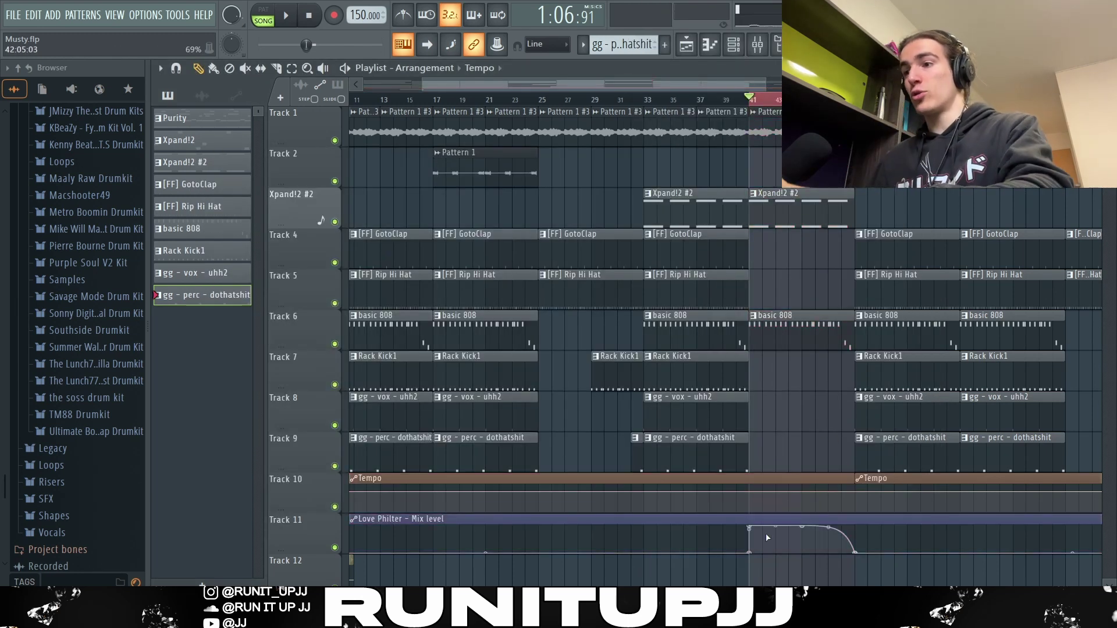
Play bars 41 to 48 with the Love Philter mix level automation and stop the playback.
scroll(905, 564, "up", 3)
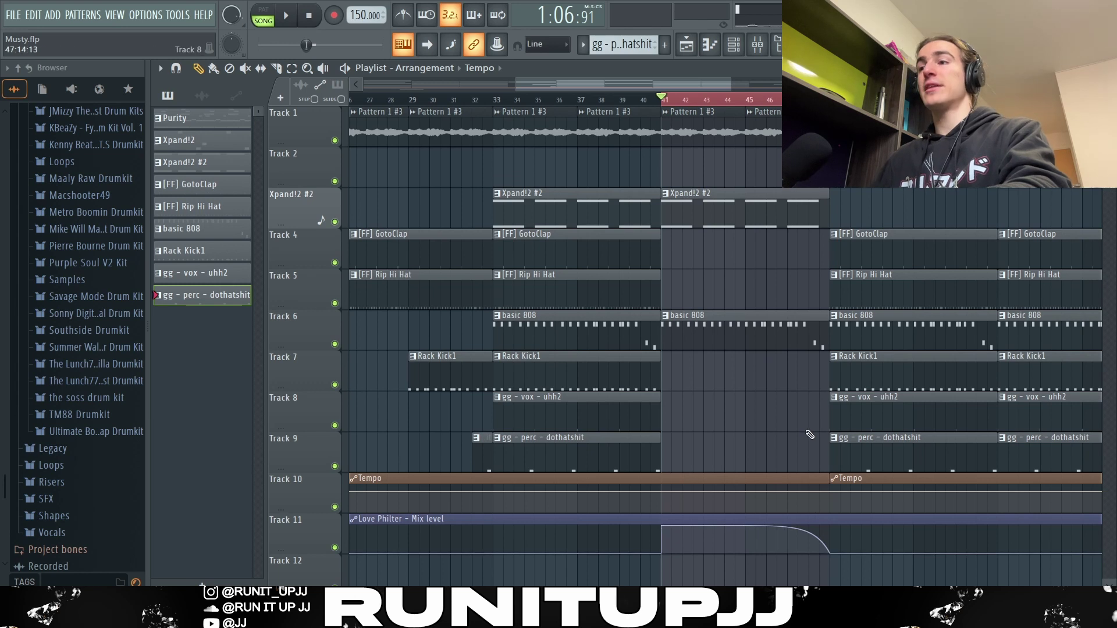
key("space")
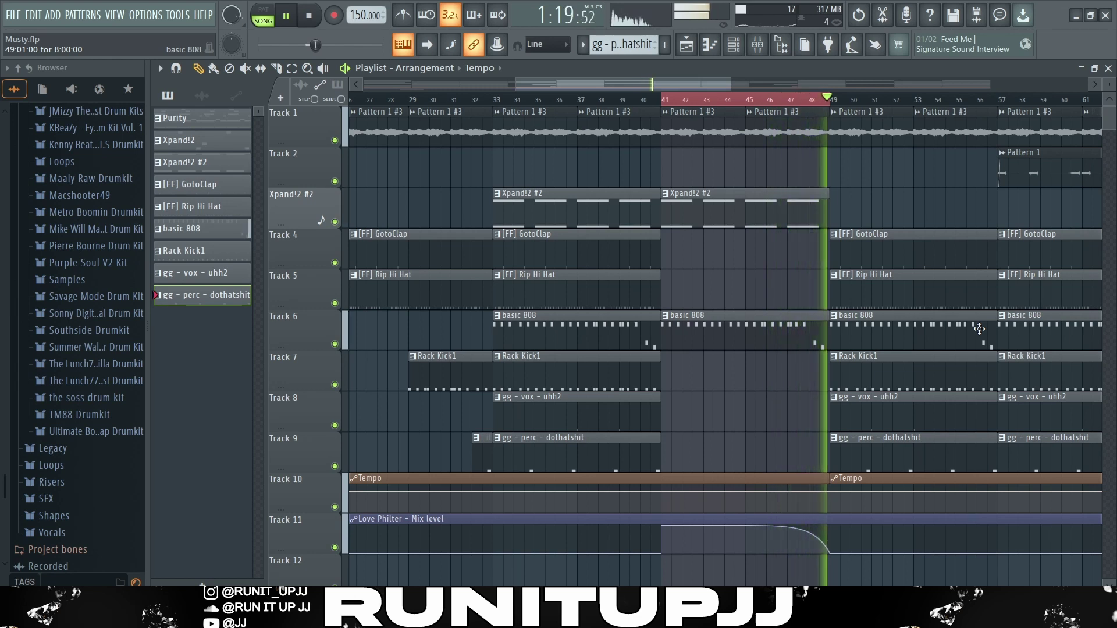
key("space")
Examine the arrangement's second half and select its pattern clips from bar 65 to bar 88.
scroll(580, 330, "down", 5)
left_click_drag(620, 410, 732, 362)
left_click_drag(768, 110, 881, 449)
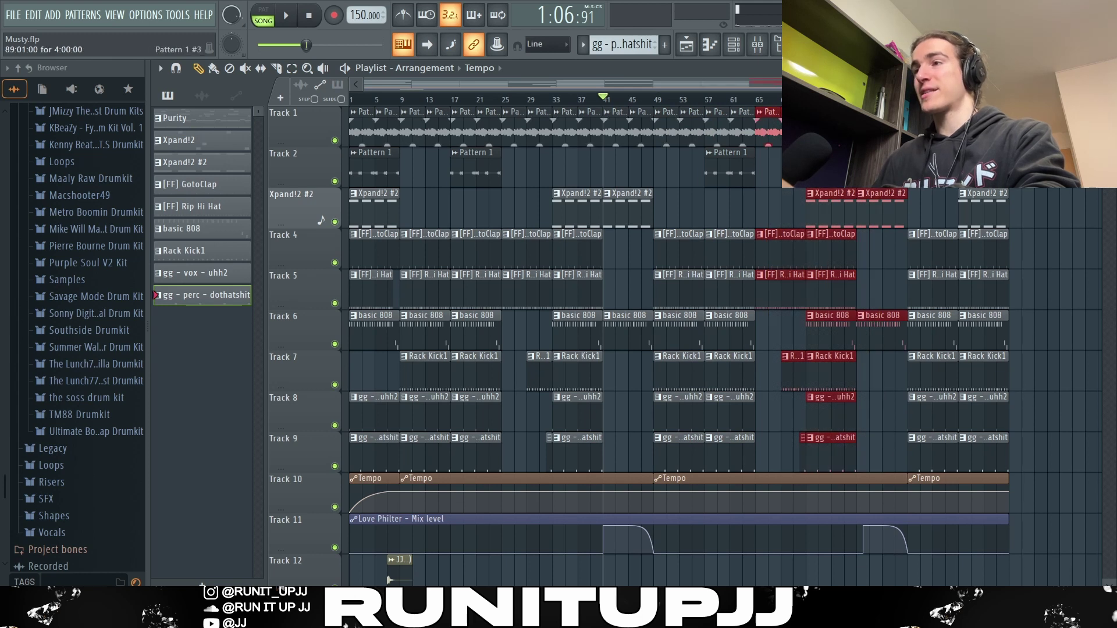